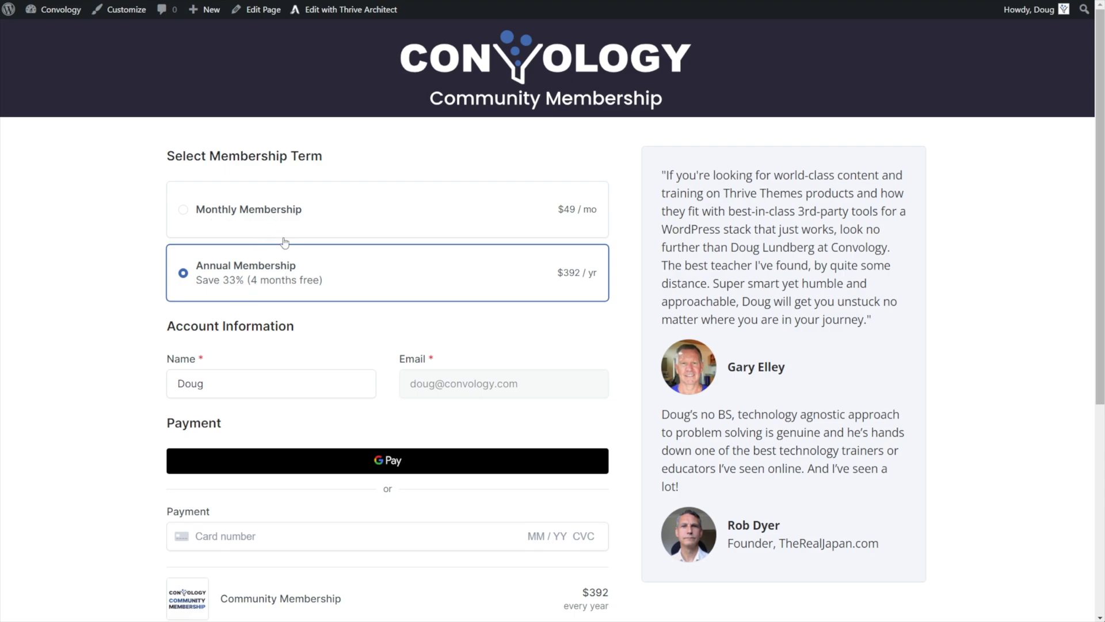
Switch the checkout to Monthly Membership, then back to Annual Membership at $392 a year
left_click(260, 219)
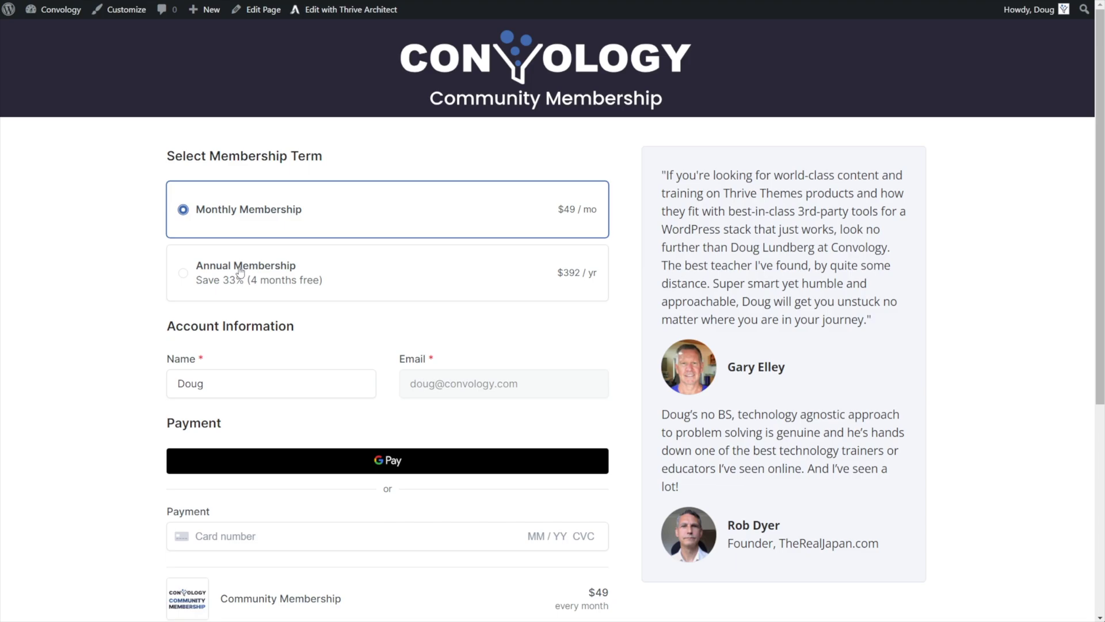
scroll(239, 276, "down", 1)
left_click(173, 229)
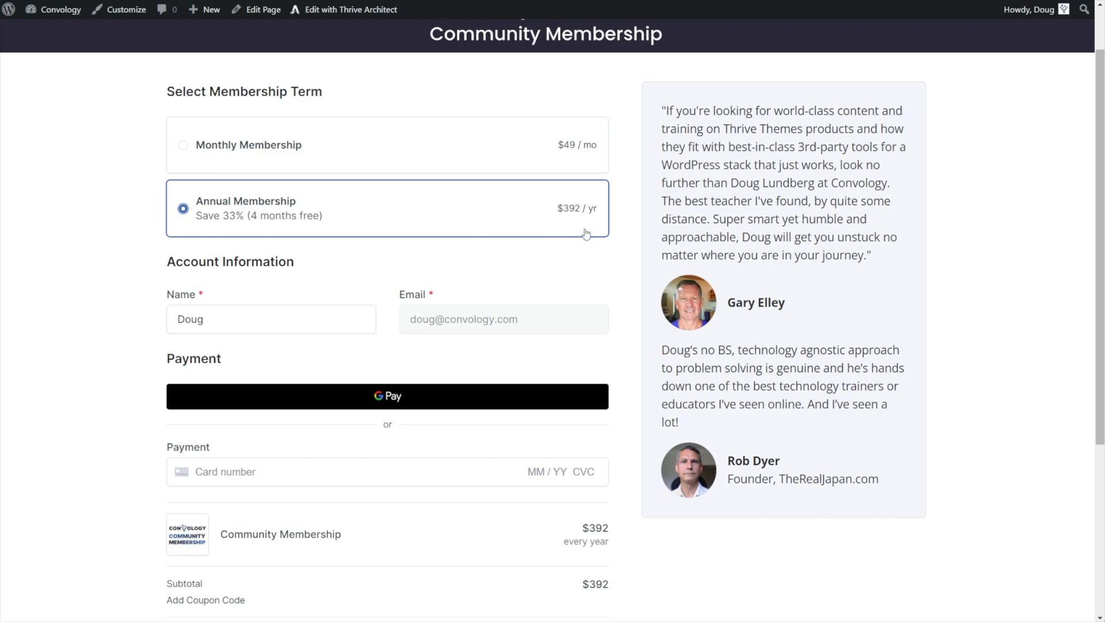
scroll(586, 234, "up", 1)
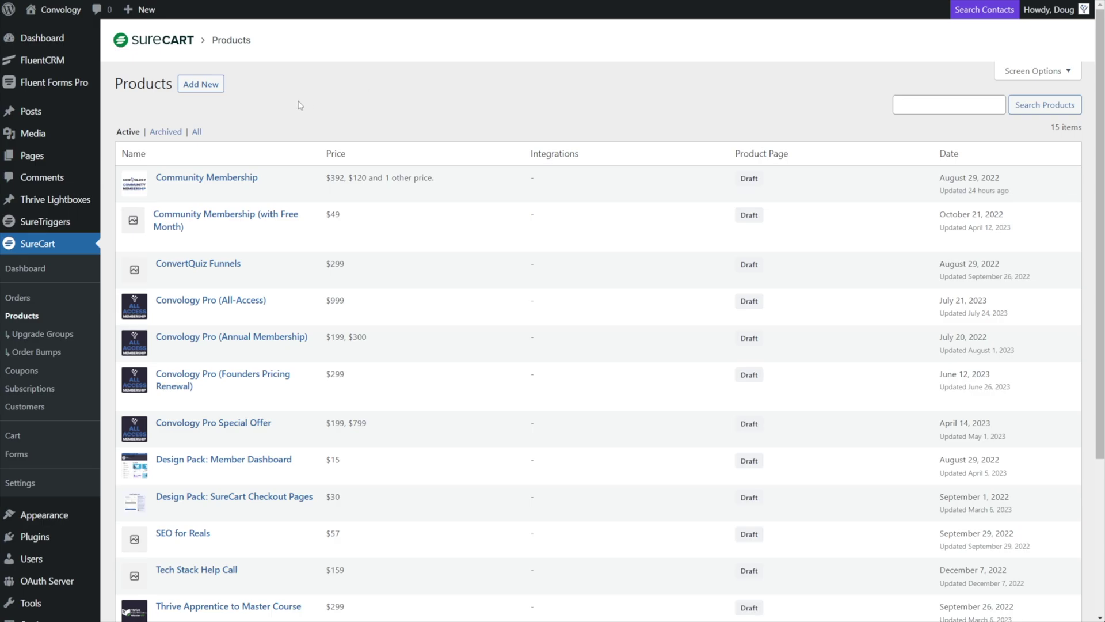
Open the Community Membership product and review its Monthly $49, Quarterly $120 and Annual $392 prices
mouse_move(211, 172)
left_click(162, 192)
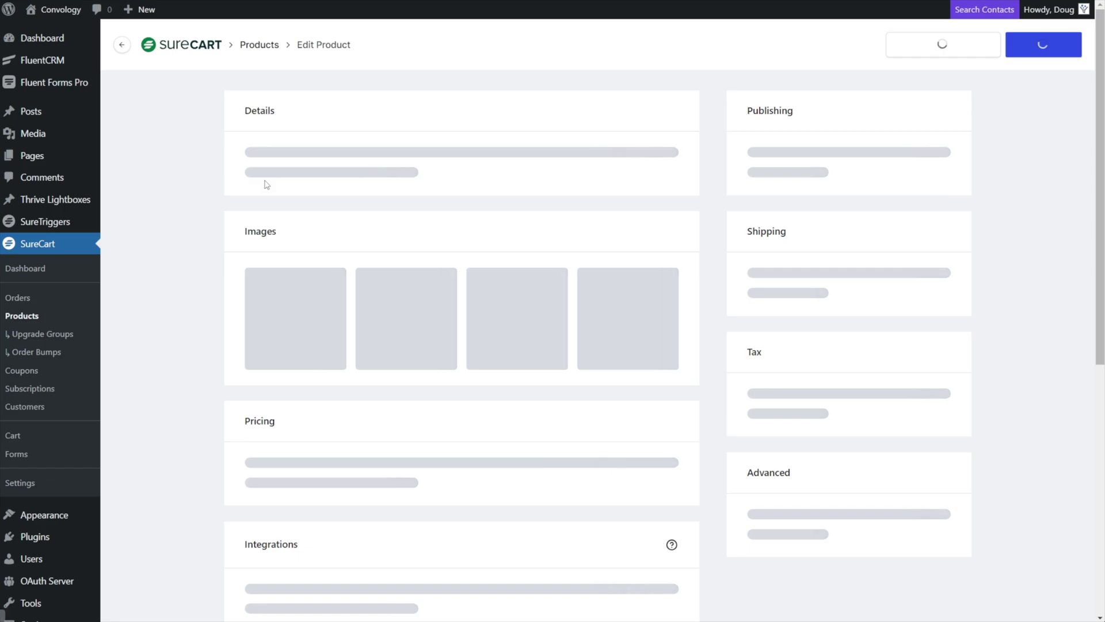
scroll(400, 251, "down", 7)
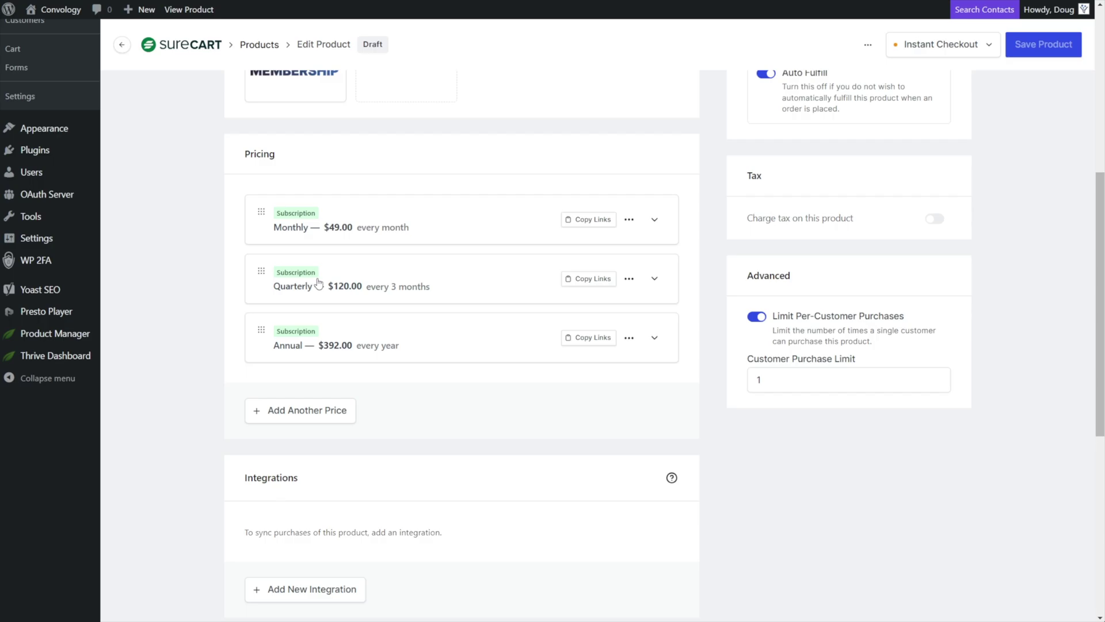
scroll(318, 283, "up", 1)
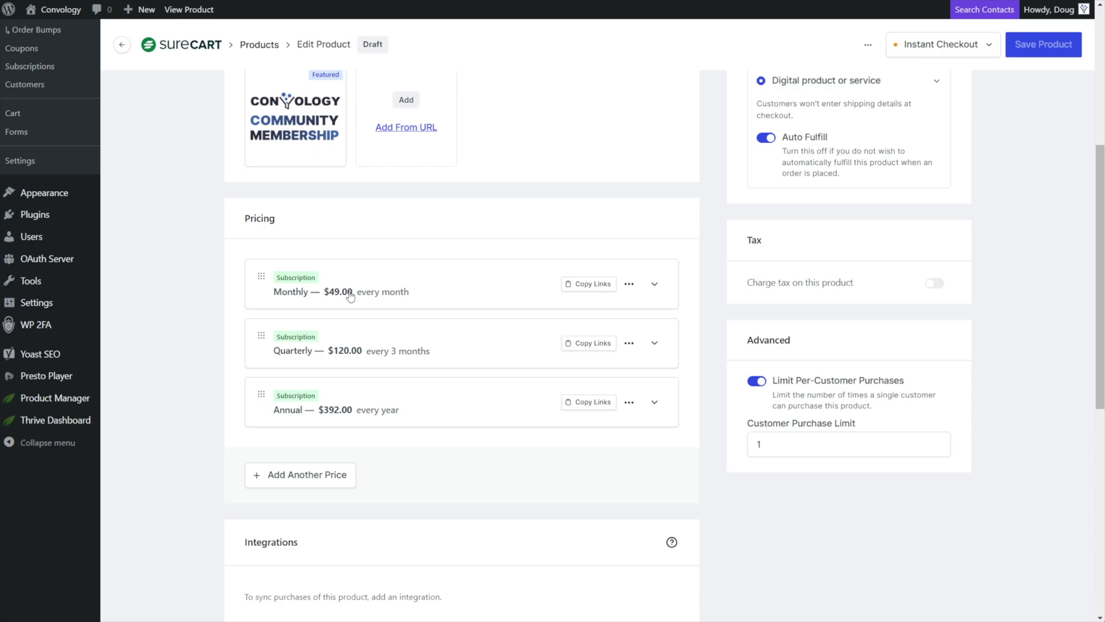
scroll(89, 224, "up", 5)
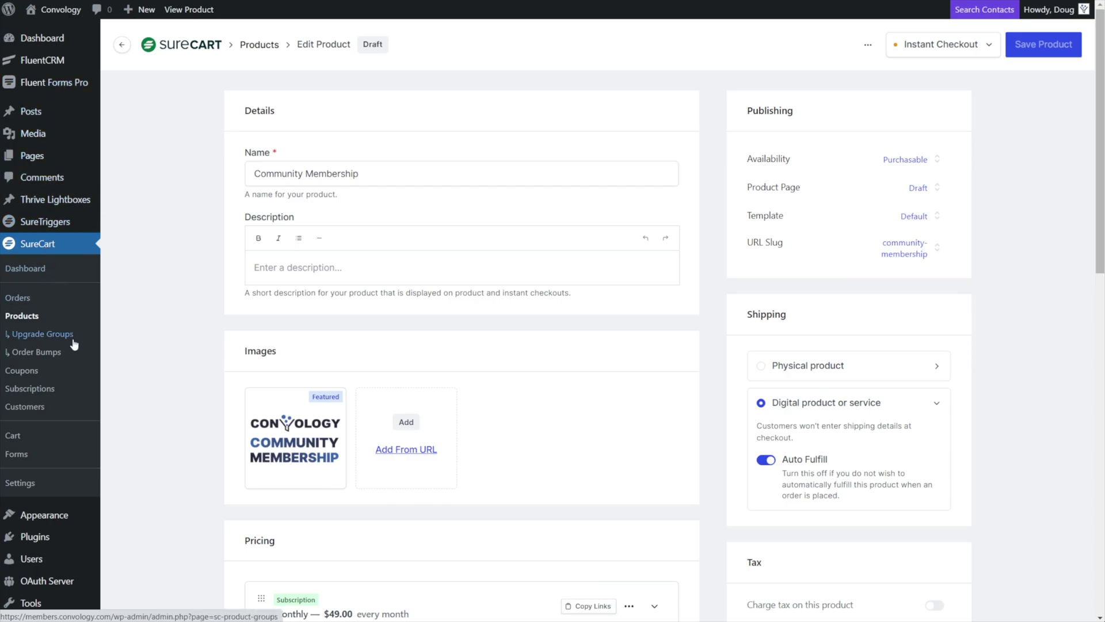
left_click(17, 454)
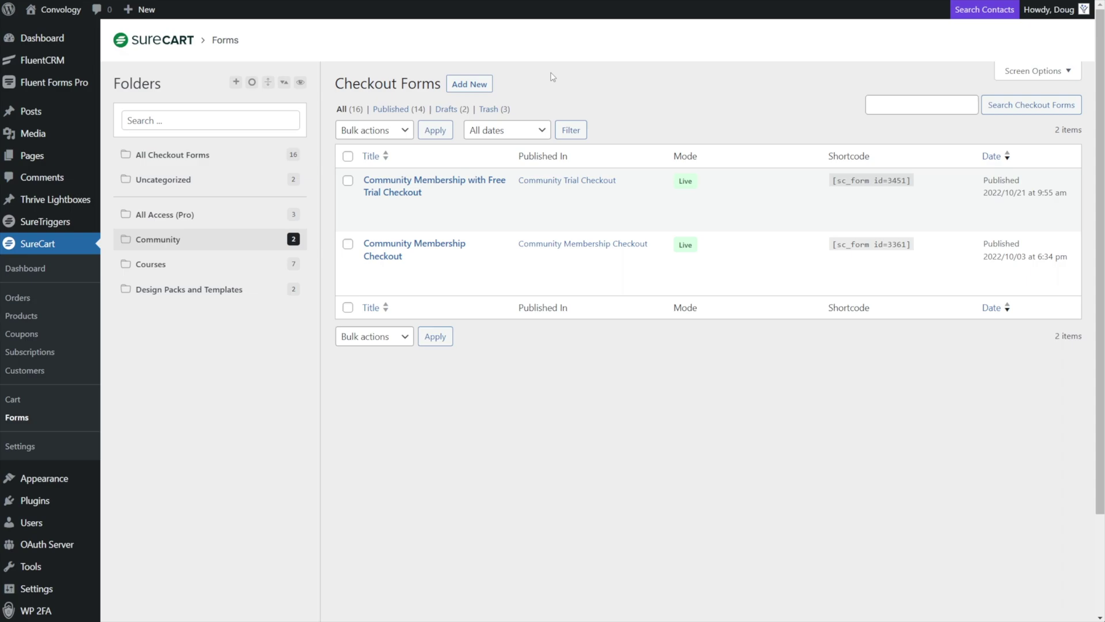
Start a new checkout form titled DEMO PRICE SELECTOR using the Default starting design
left_click(473, 86)
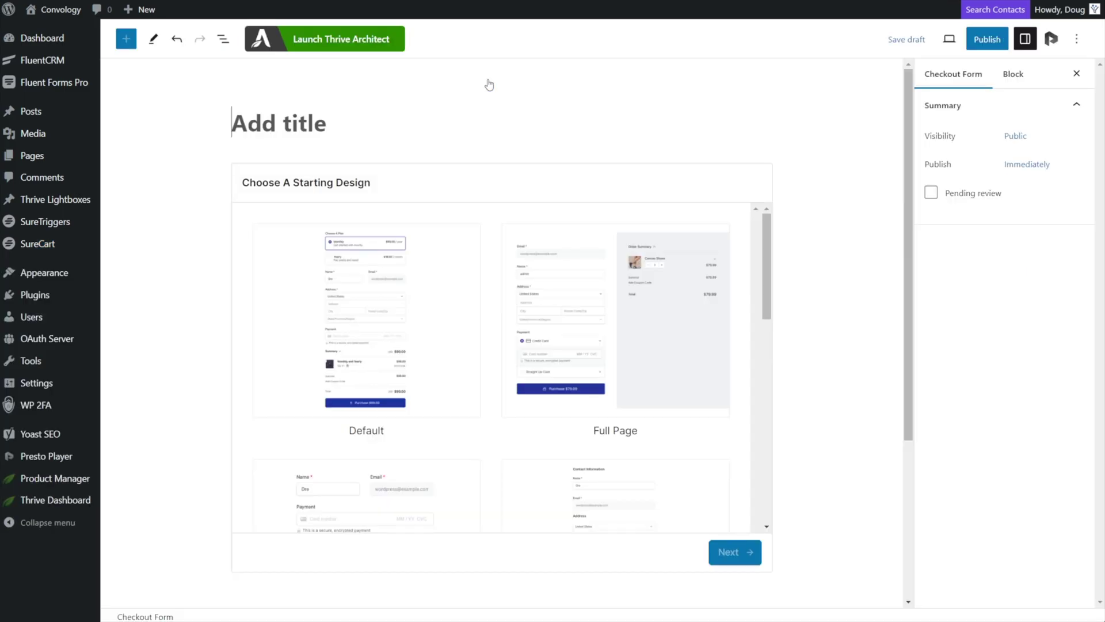
type("DEMO PRICE SELECTOR")
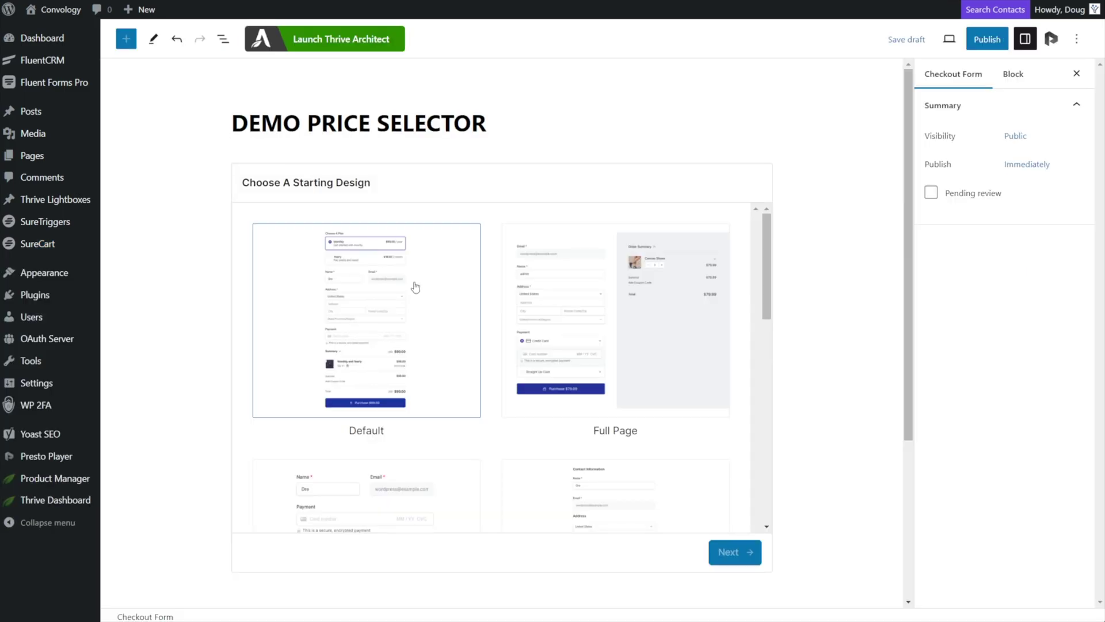
scroll(449, 305, "down", 3)
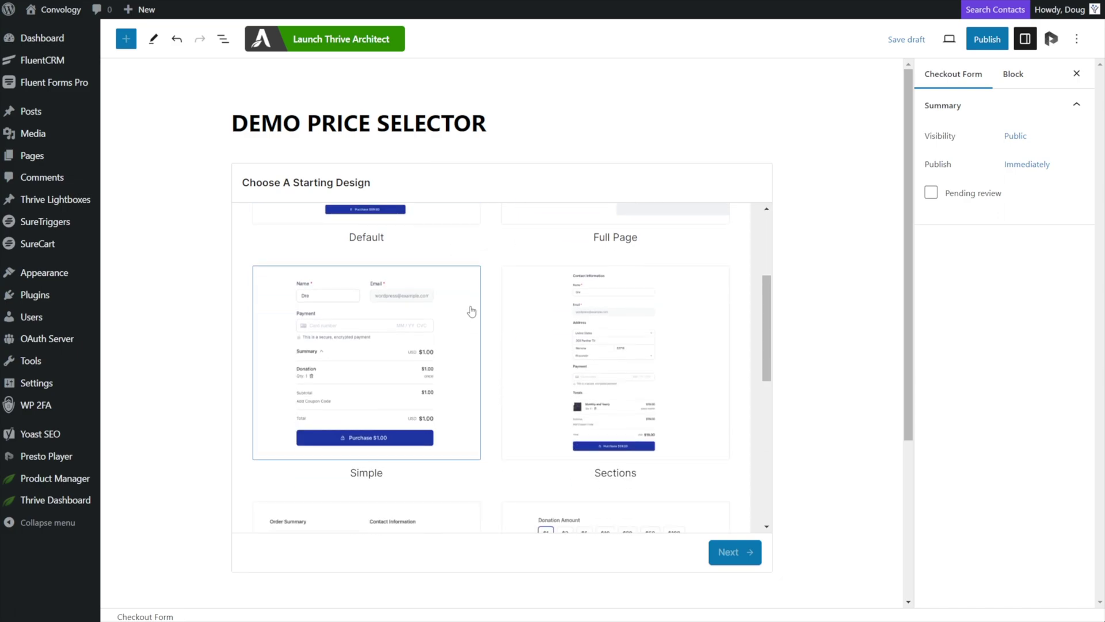
scroll(488, 301, "down", 3)
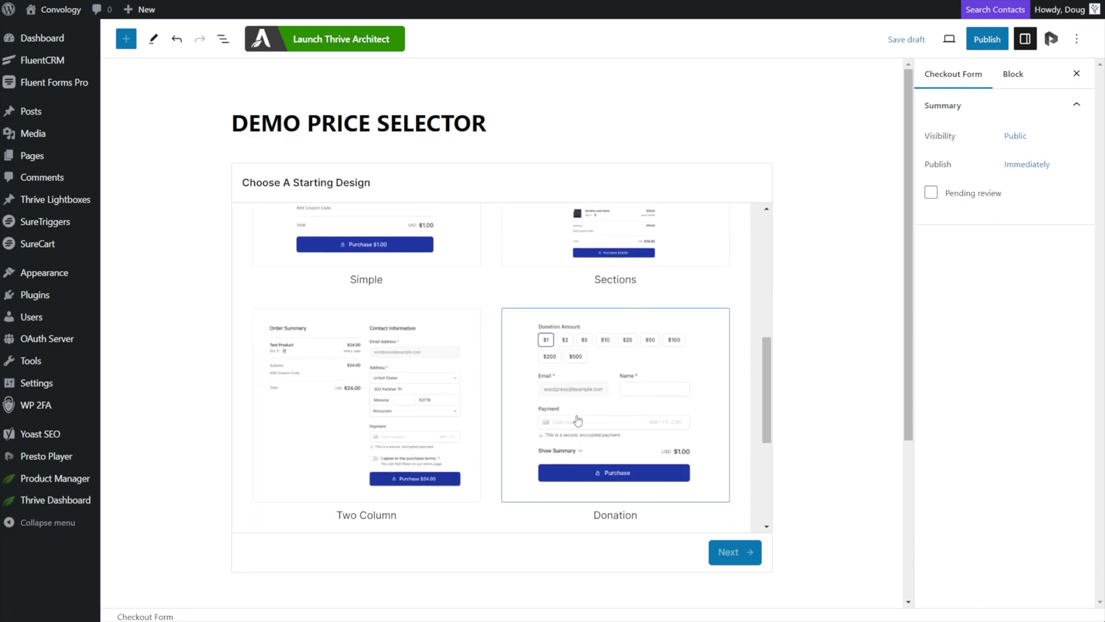
scroll(415, 443, "up", 6)
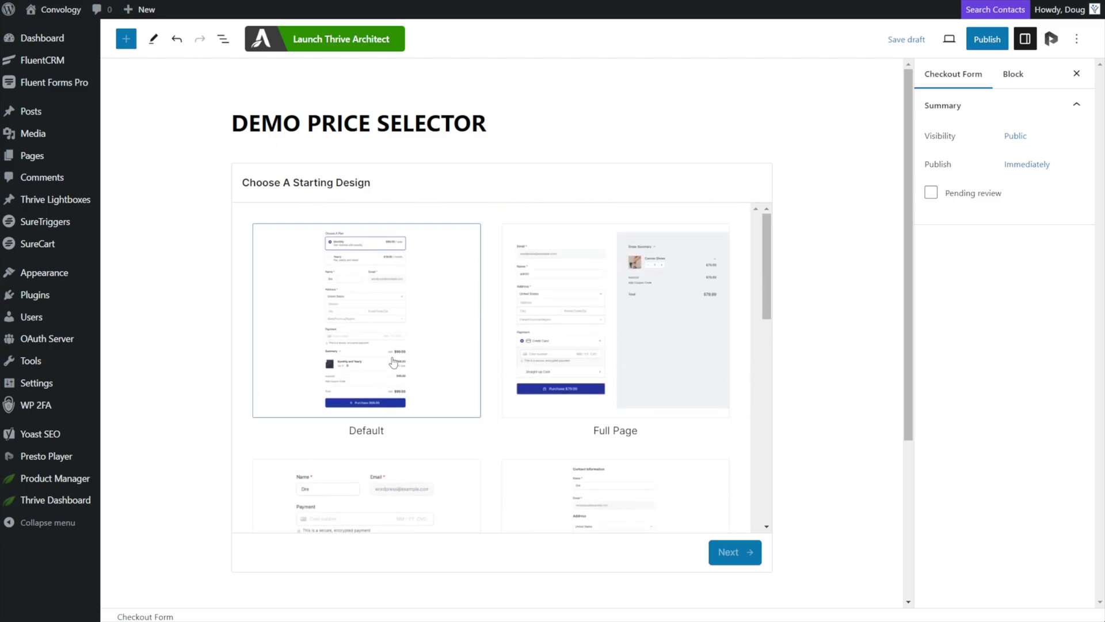
left_click(393, 362)
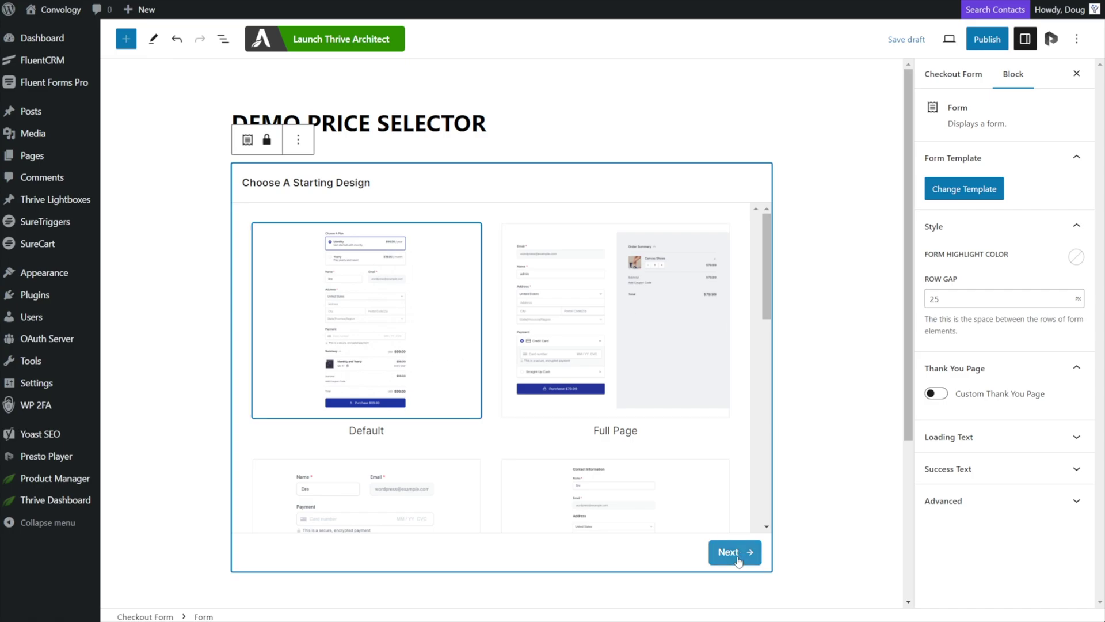
left_click(737, 553)
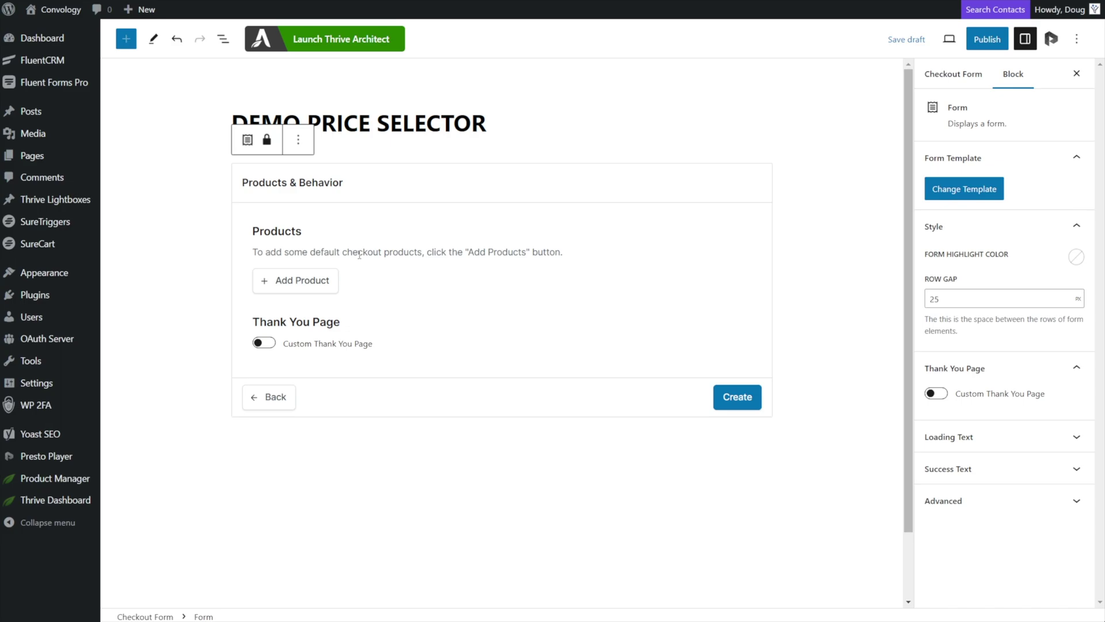
Create the DEMO PRICE SELECTOR form without adding products or a custom thank-you page
left_click_drag(312, 252, 423, 254)
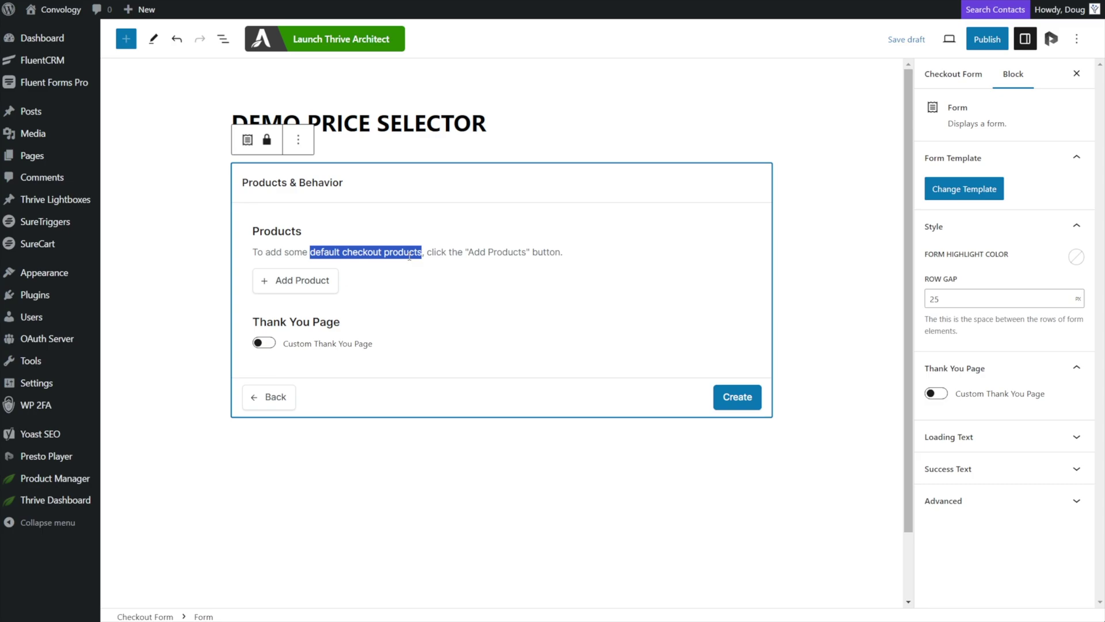
left_click(409, 256)
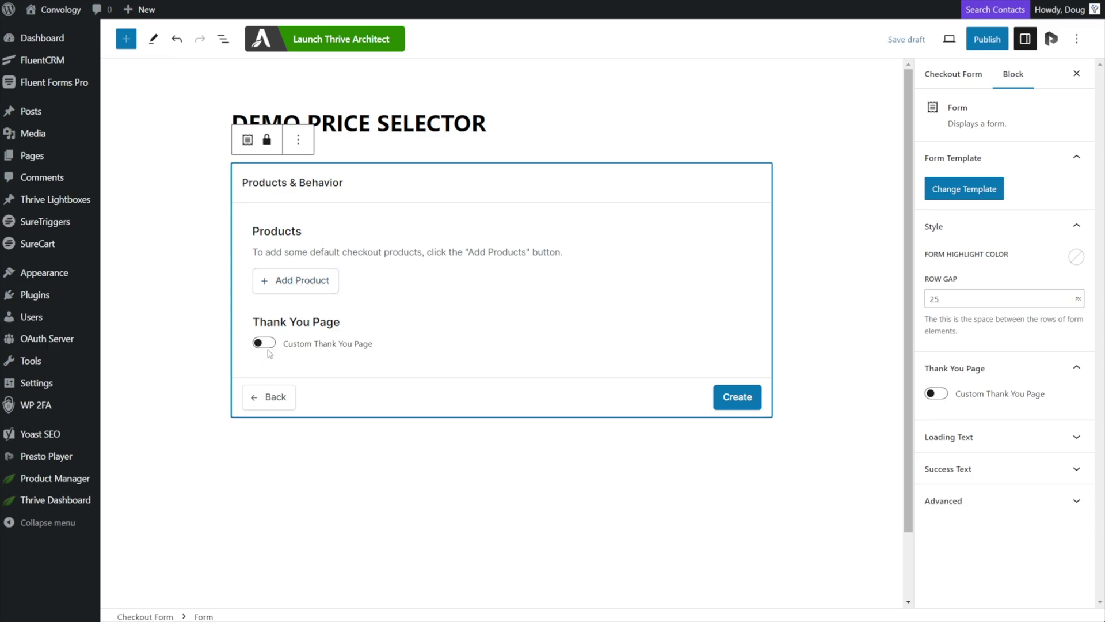
left_click(735, 401)
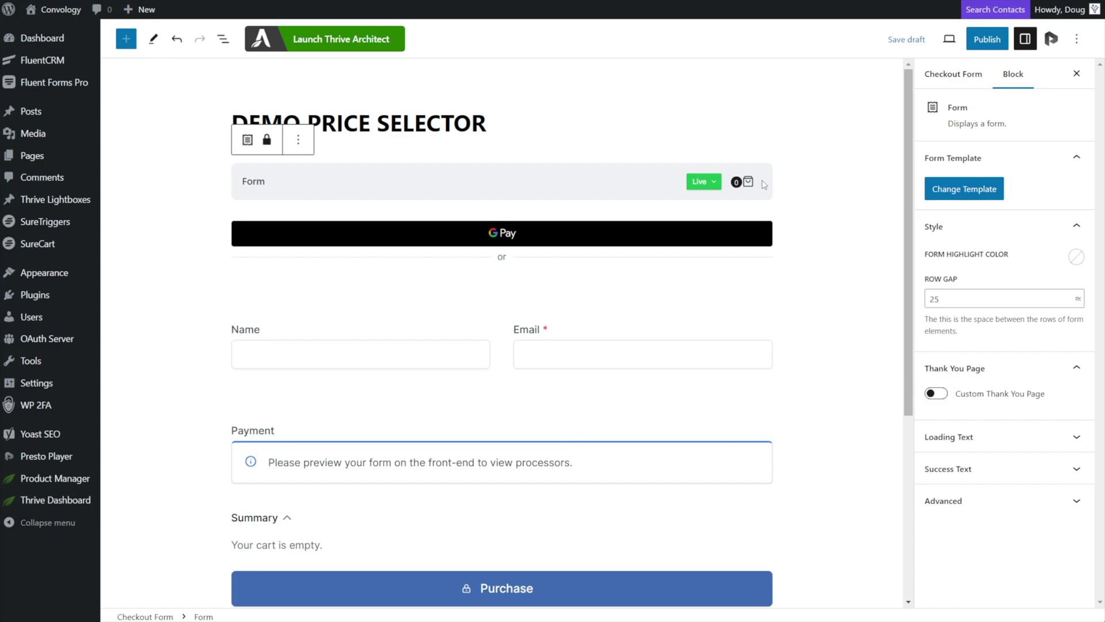
Toggle the Form block's default products area open and closed, then return to the form settings
left_click(751, 186)
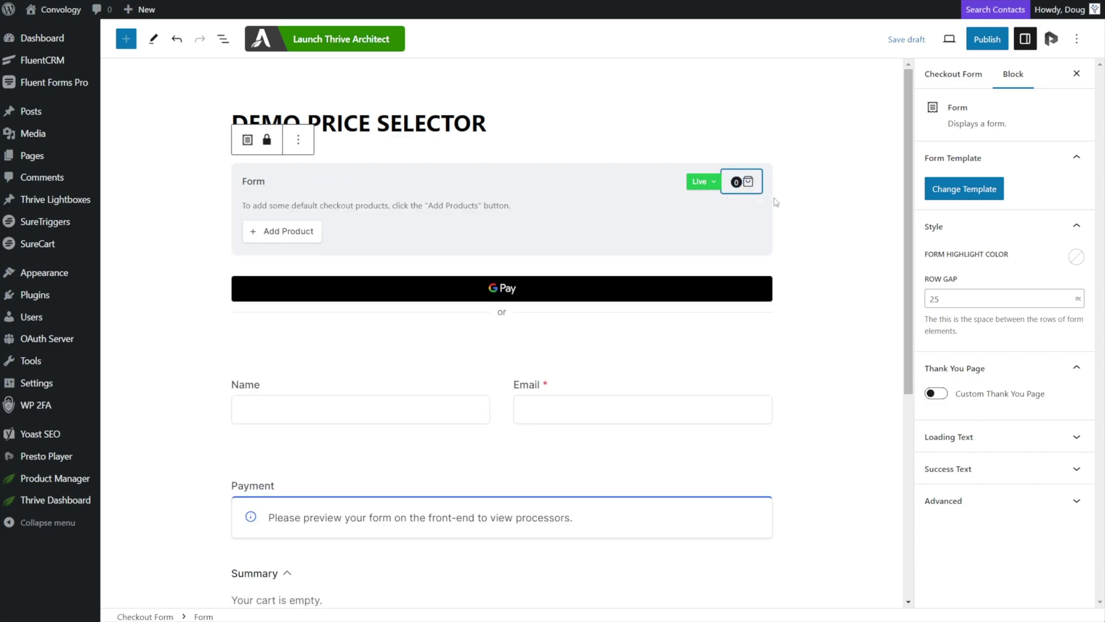
left_click(748, 185)
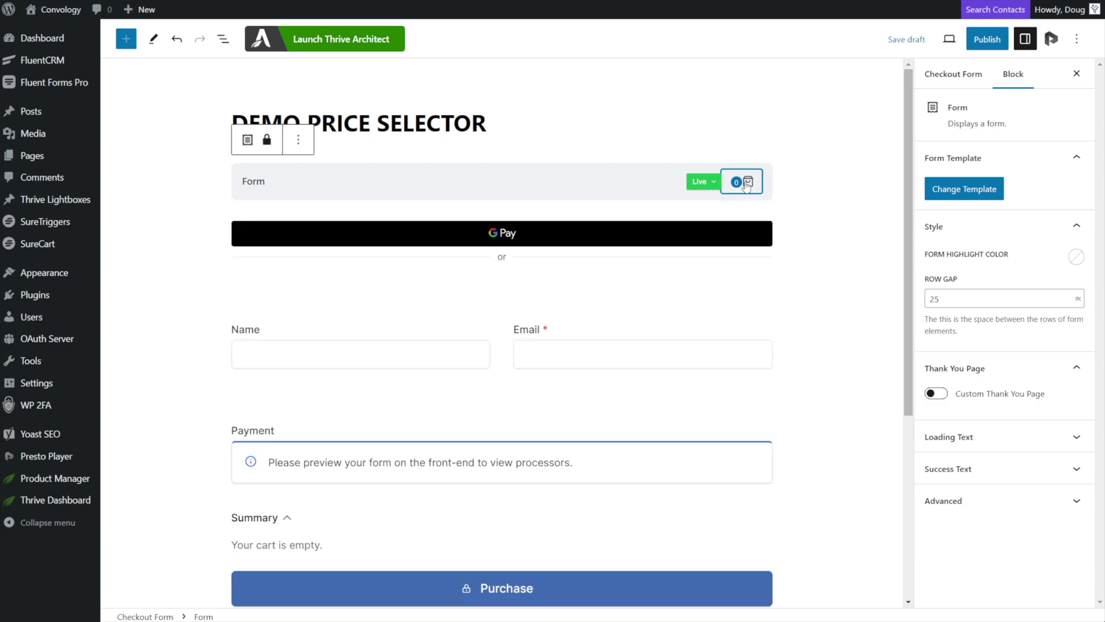
left_click(740, 186)
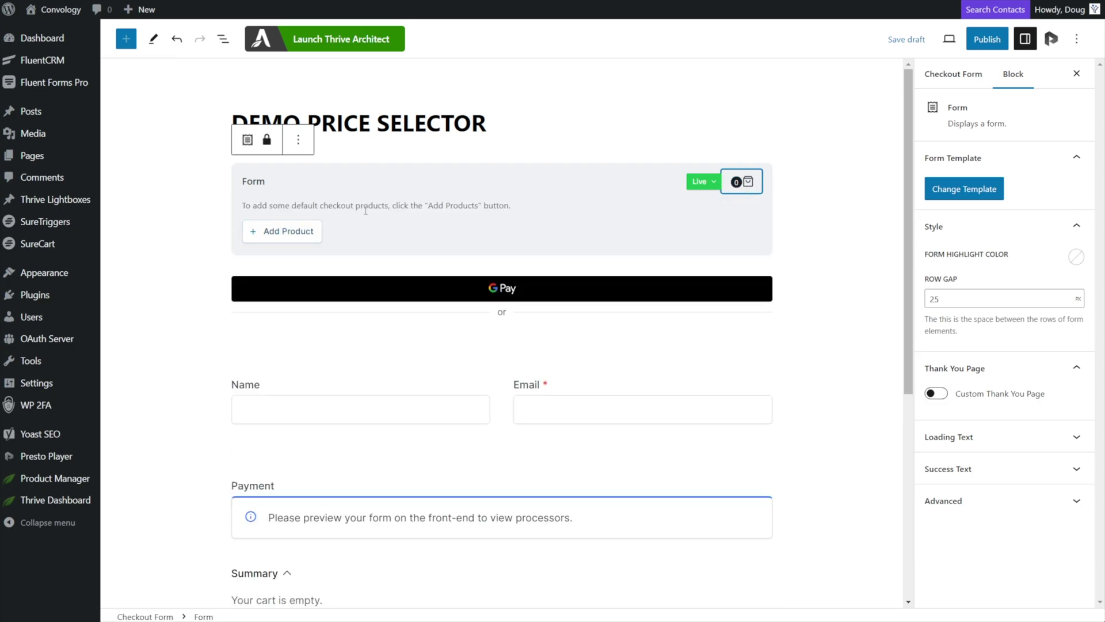
left_click(747, 186)
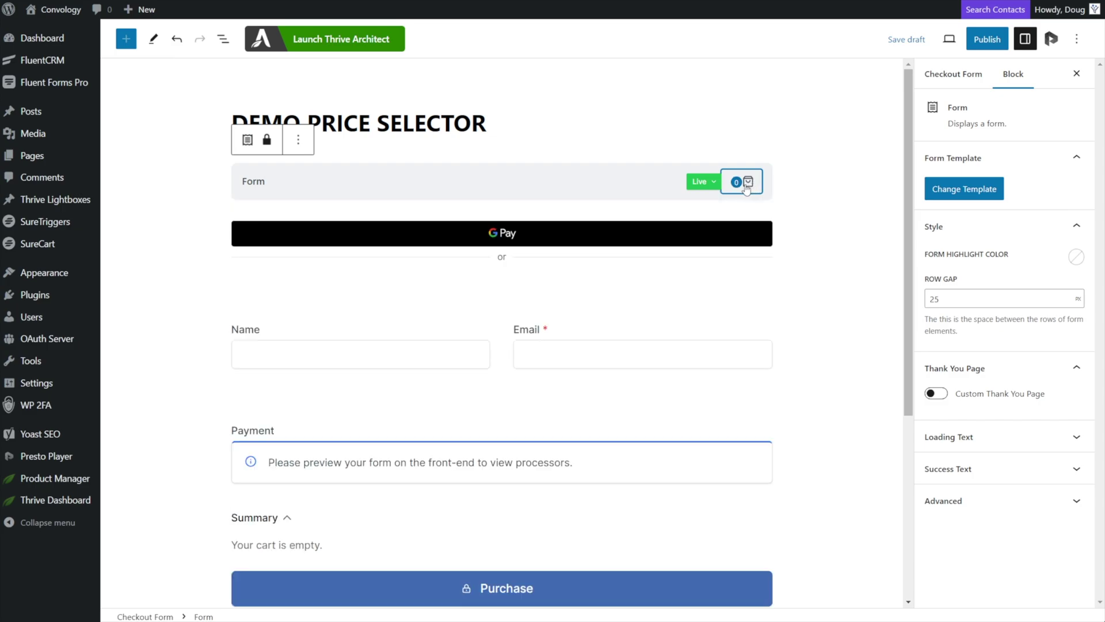
left_click(284, 206)
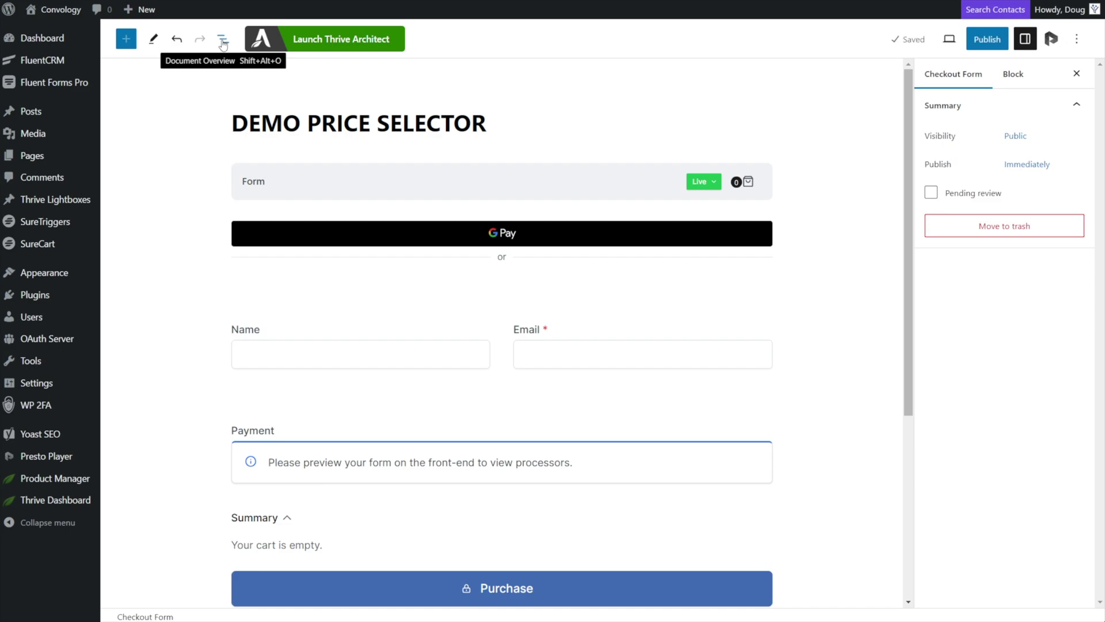
Expand the Form block in the List View outline and select the Express Payment block
left_click(222, 45)
left_click(147, 109)
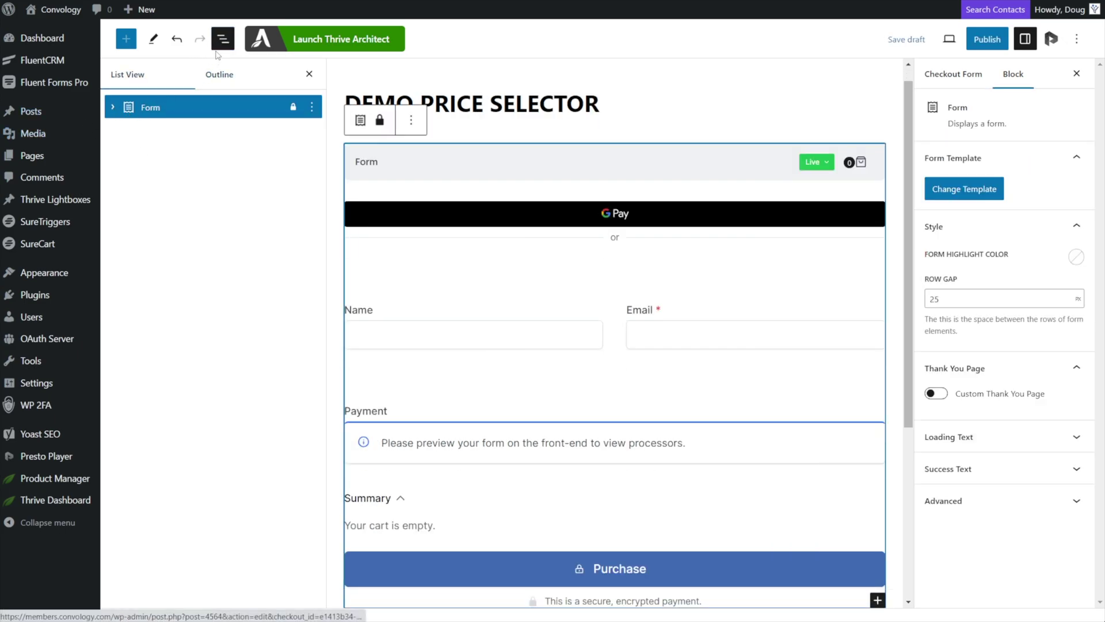
left_click(112, 109)
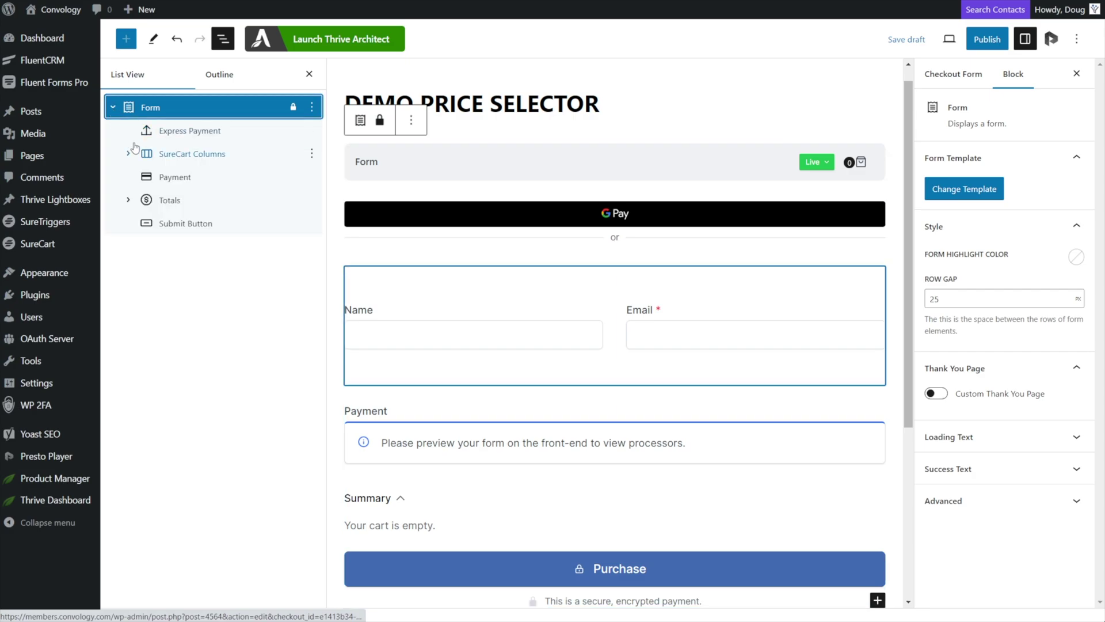
left_click(190, 133)
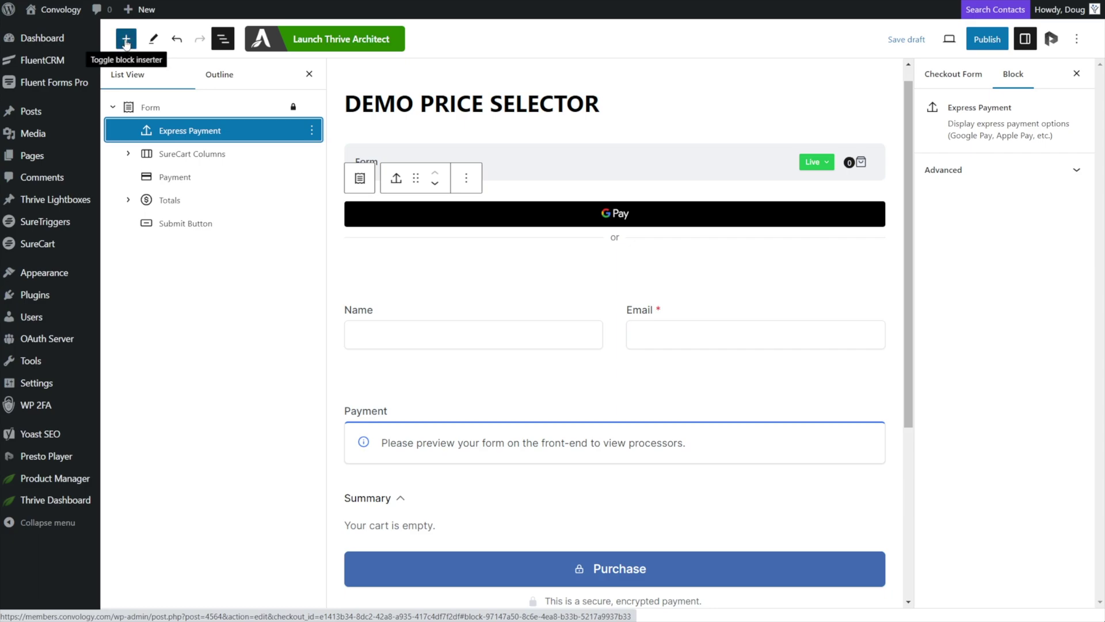
left_click(126, 39)
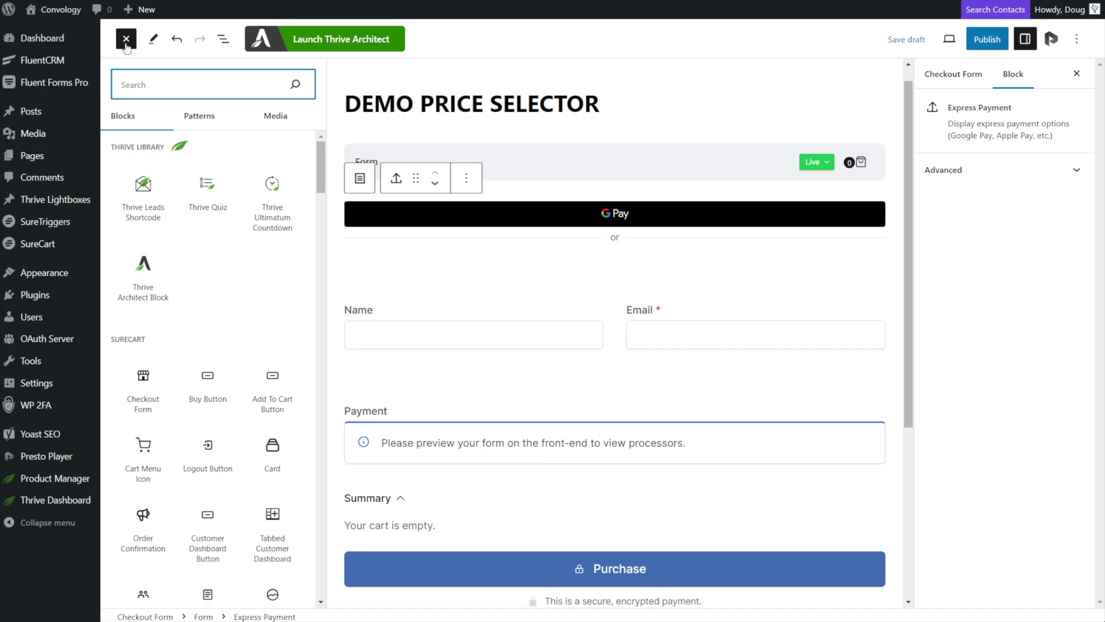
Drag a SureCart Price Selector block to the top of the form, above the G Pay button
left_click(126, 46)
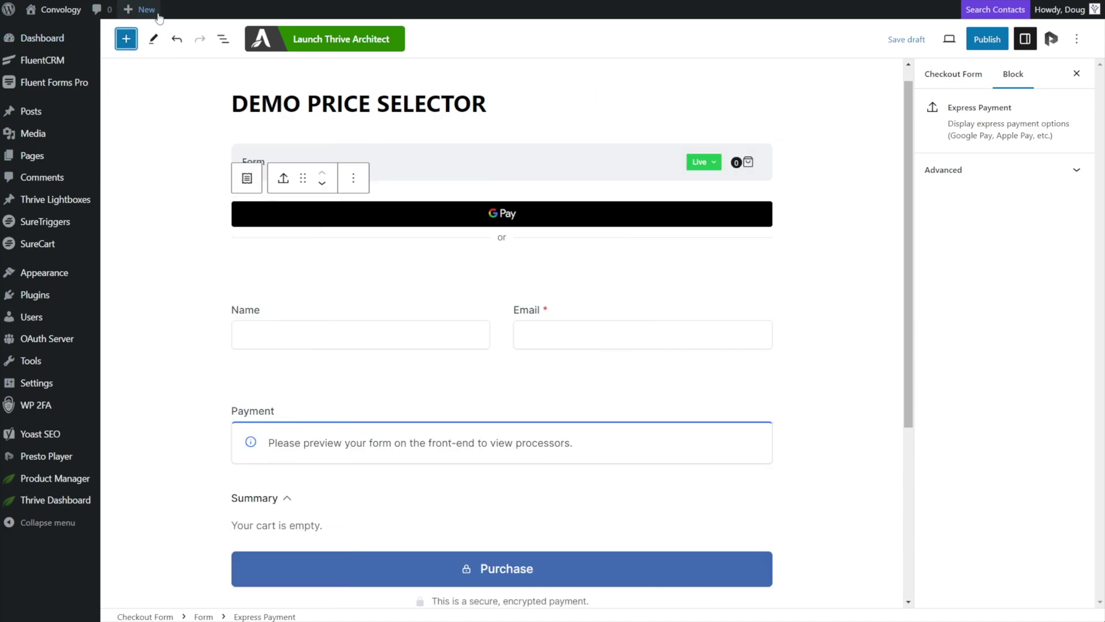
left_click(127, 39)
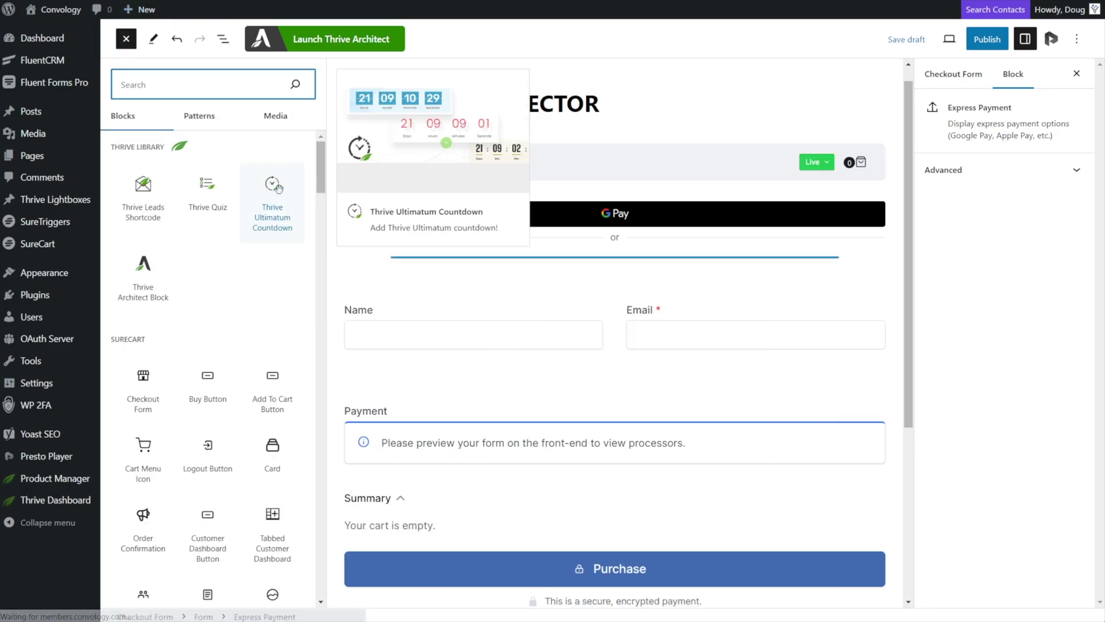
scroll(267, 218, "down", 3)
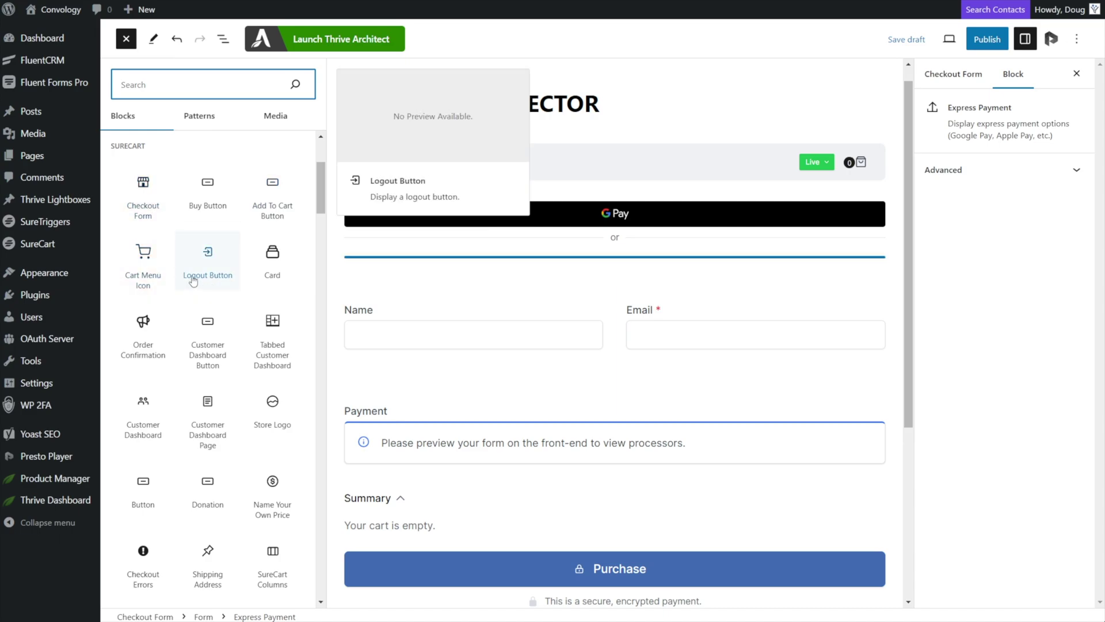
scroll(161, 274, "up", 2)
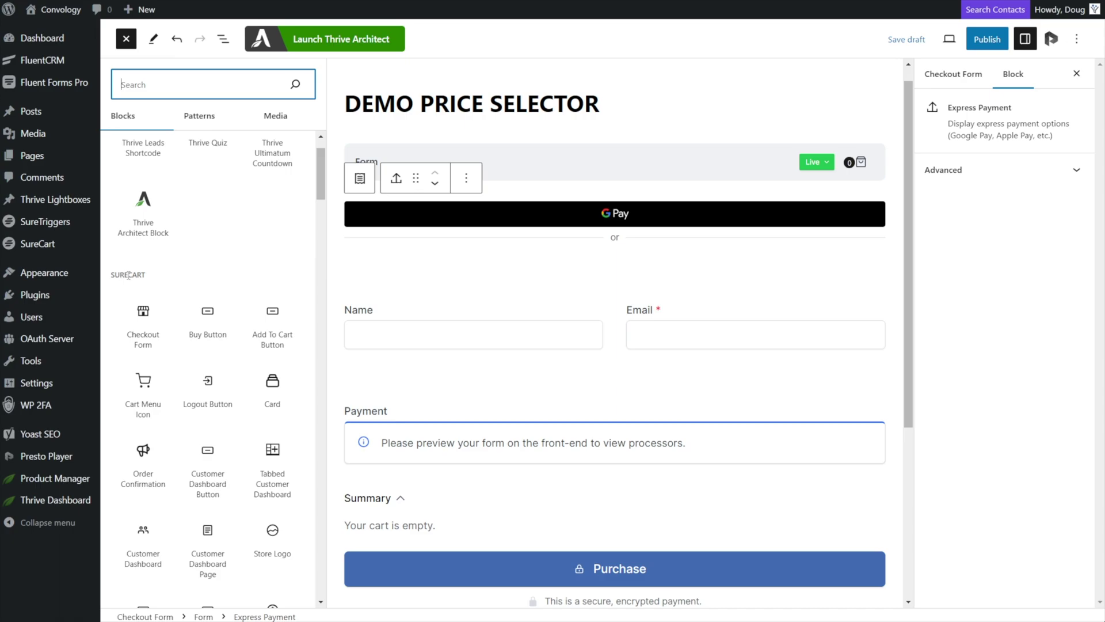
scroll(140, 270, "down", 10)
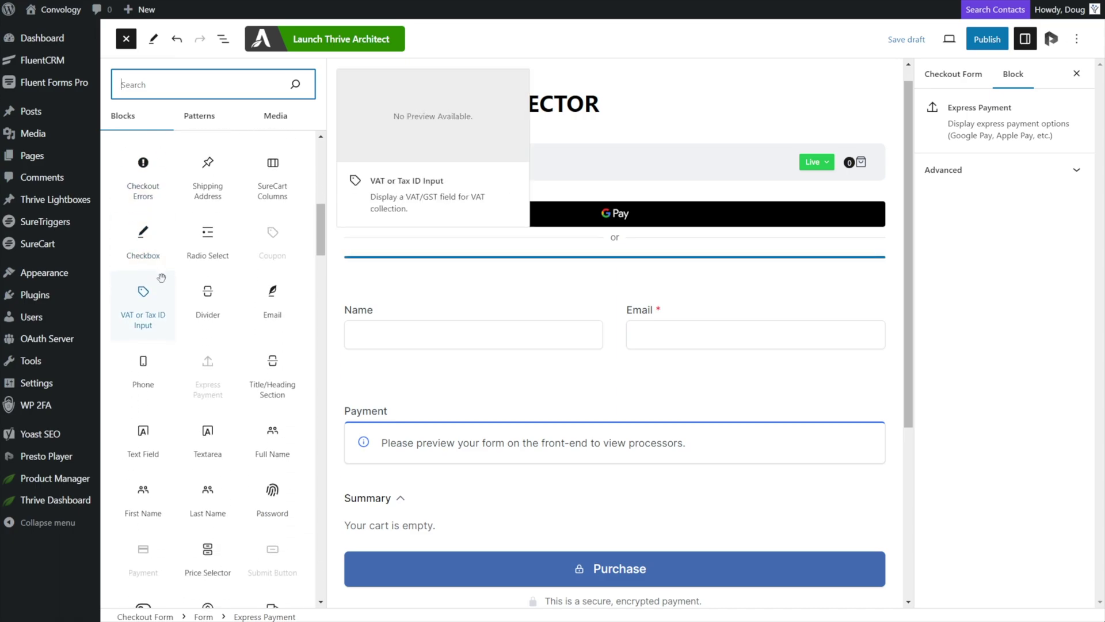
scroll(162, 278, "down", 3)
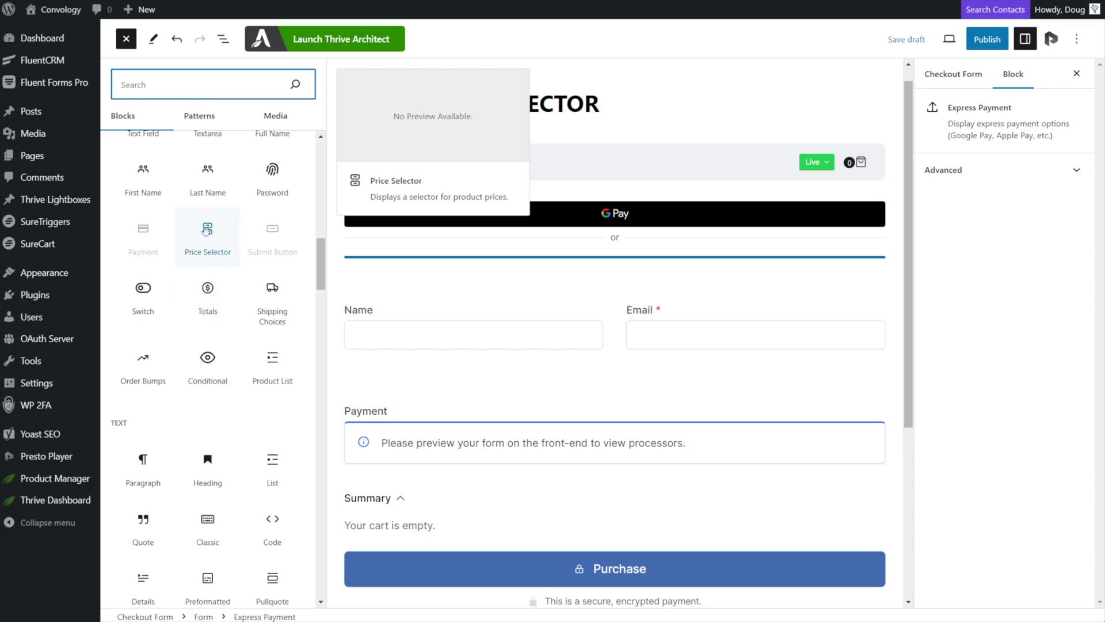
left_click_drag(206, 230, 593, 212)
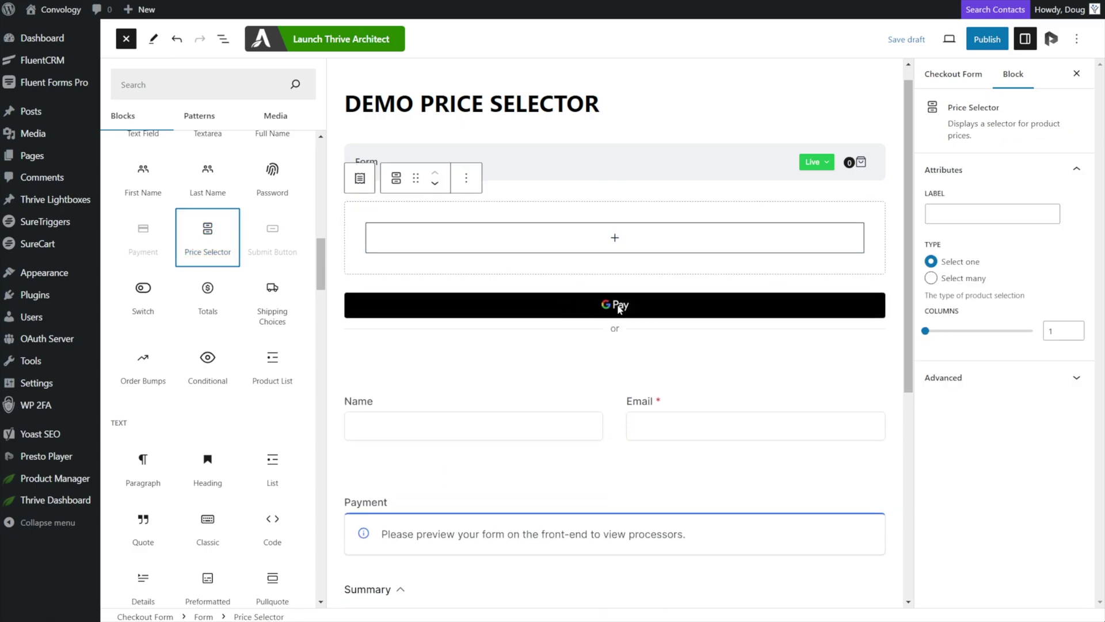
Add two price choices to the selector: $49.00 every month and $392.00 every year
left_click(615, 245)
left_click(616, 245)
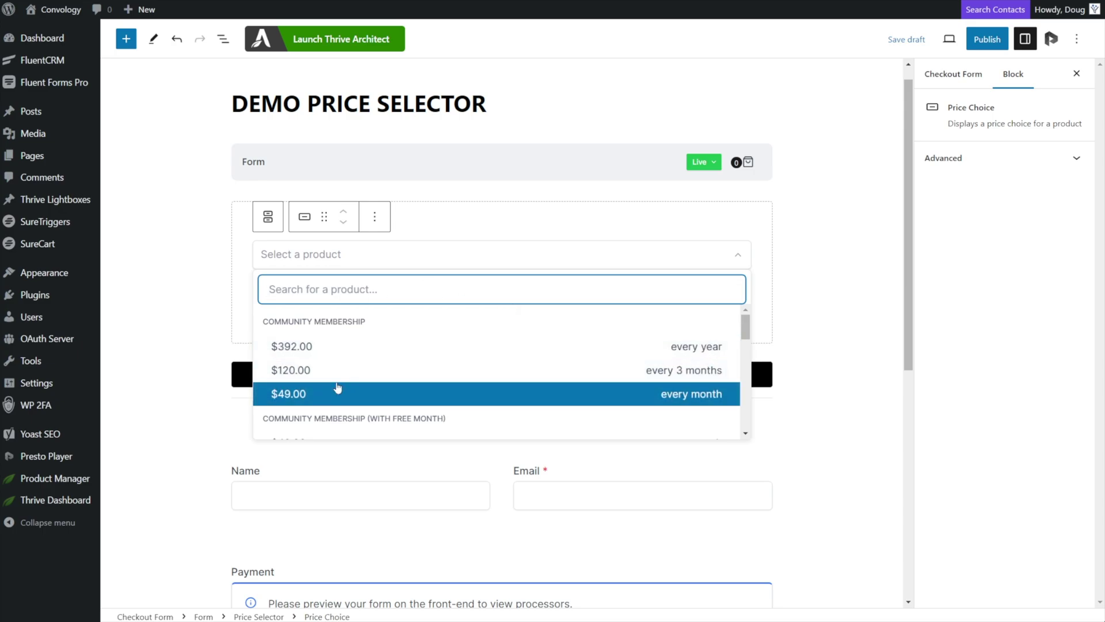
left_click(308, 398)
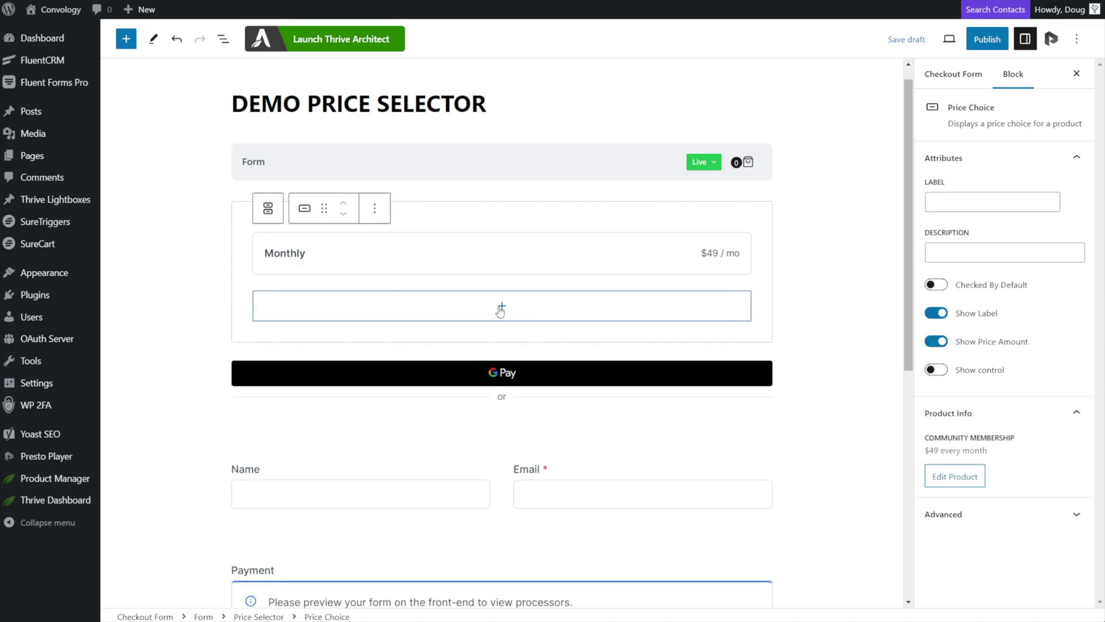
left_click(499, 313)
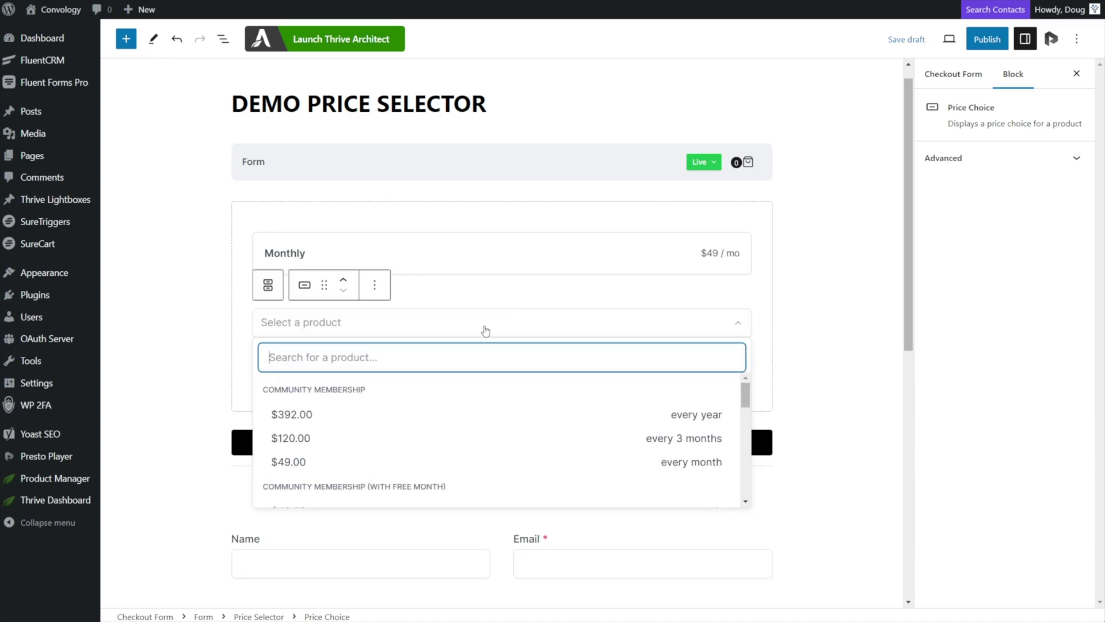
left_click(368, 419)
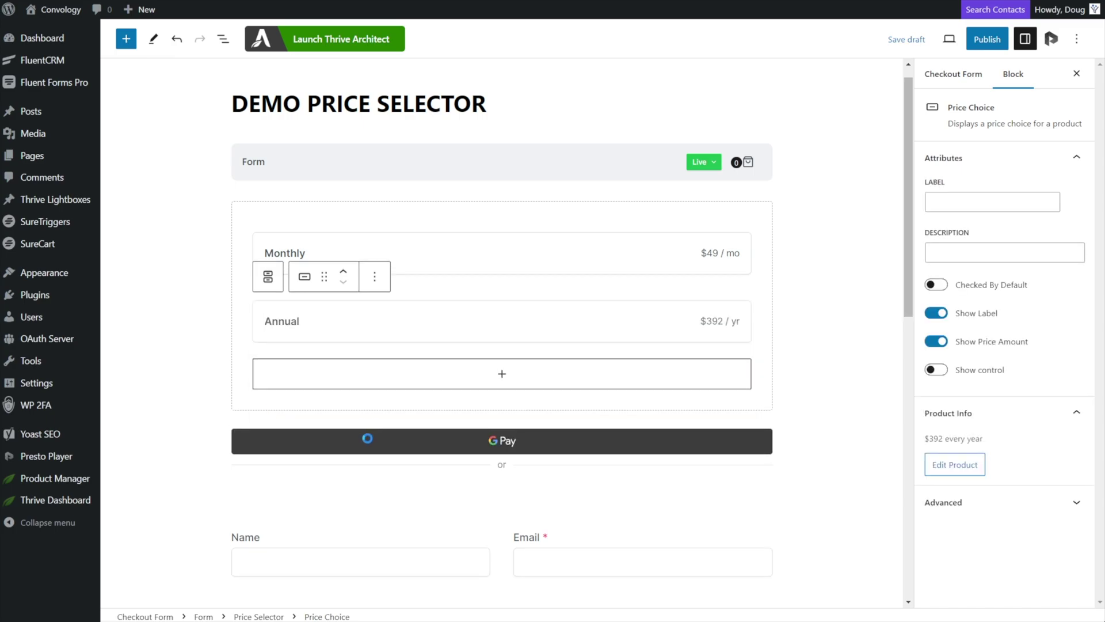
left_click(479, 219)
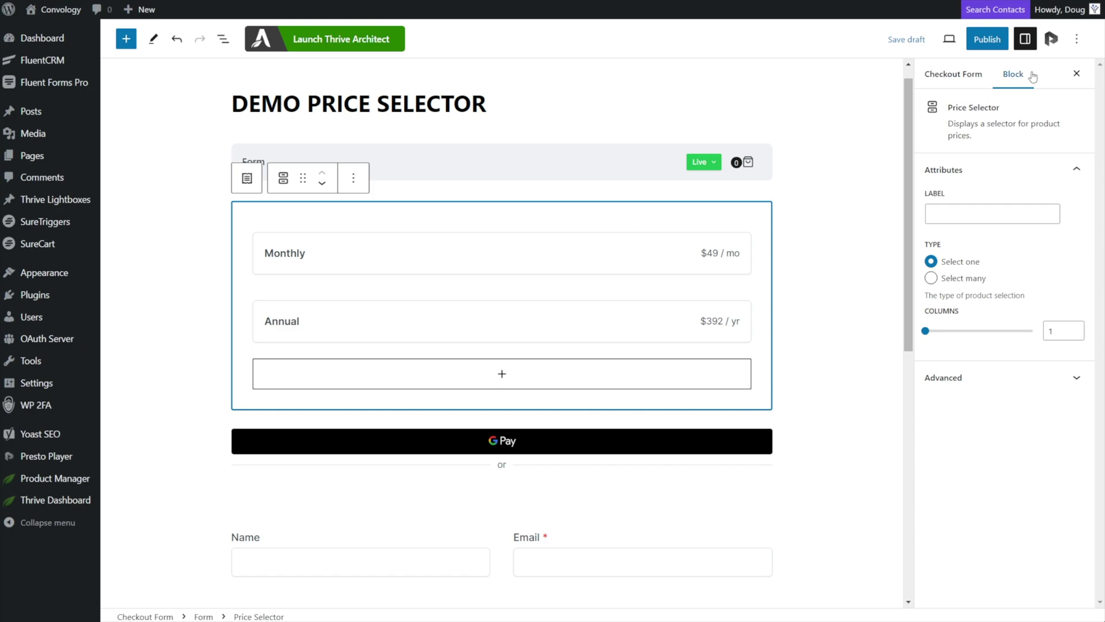
Label the price selector 'Choose a plan' and keep its options in one column after trying two
left_click(969, 212)
type("Choose a plan:")
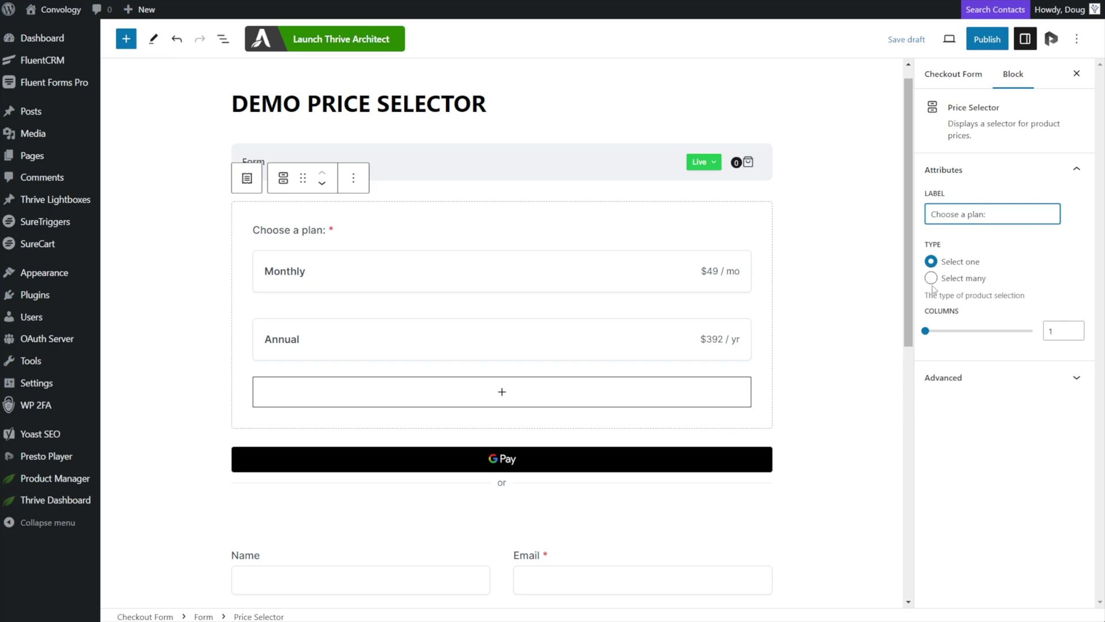
left_click_drag(925, 331, 960, 337)
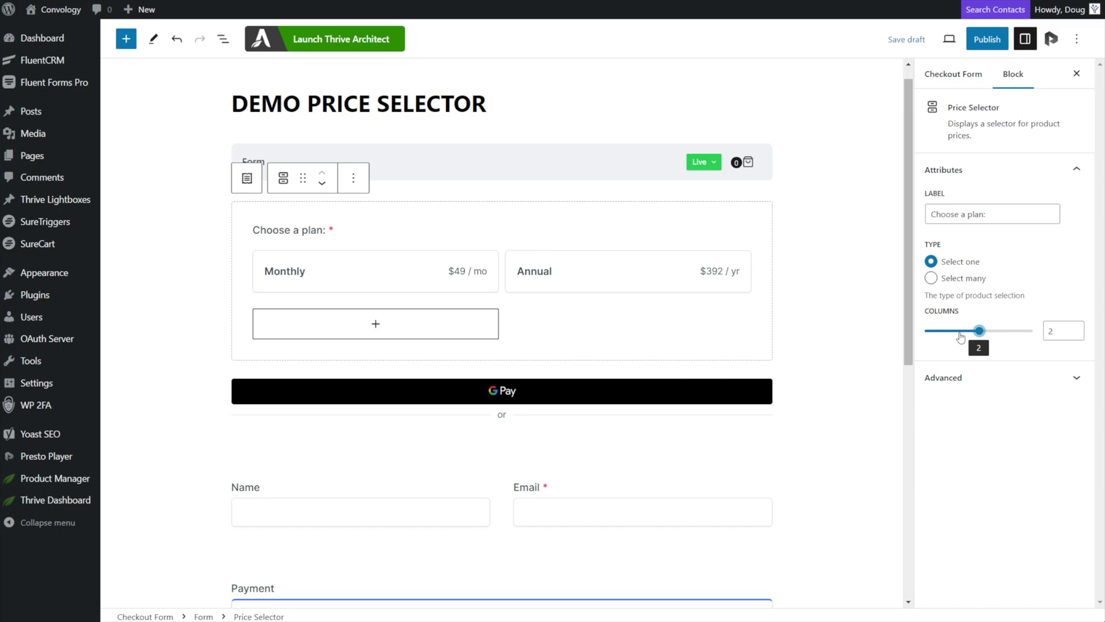
mouse_move(961, 337)
left_mouse_down()
mouse_move(926, 336)
mouse_move(1018, 336)
mouse_move(948, 338)
left_mouse_up()
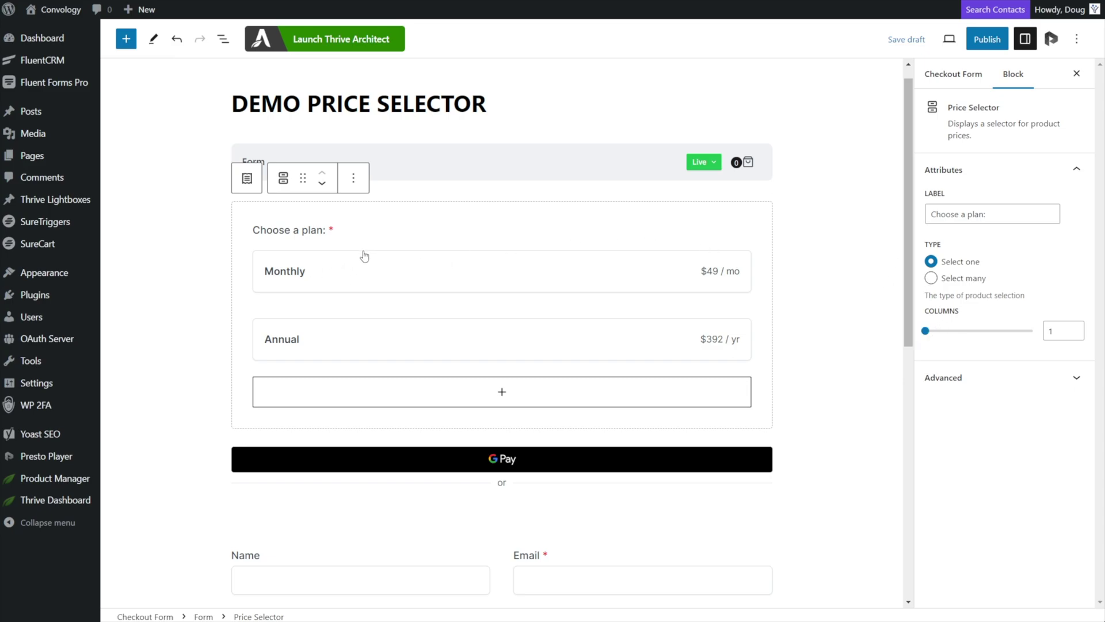
left_click(347, 269)
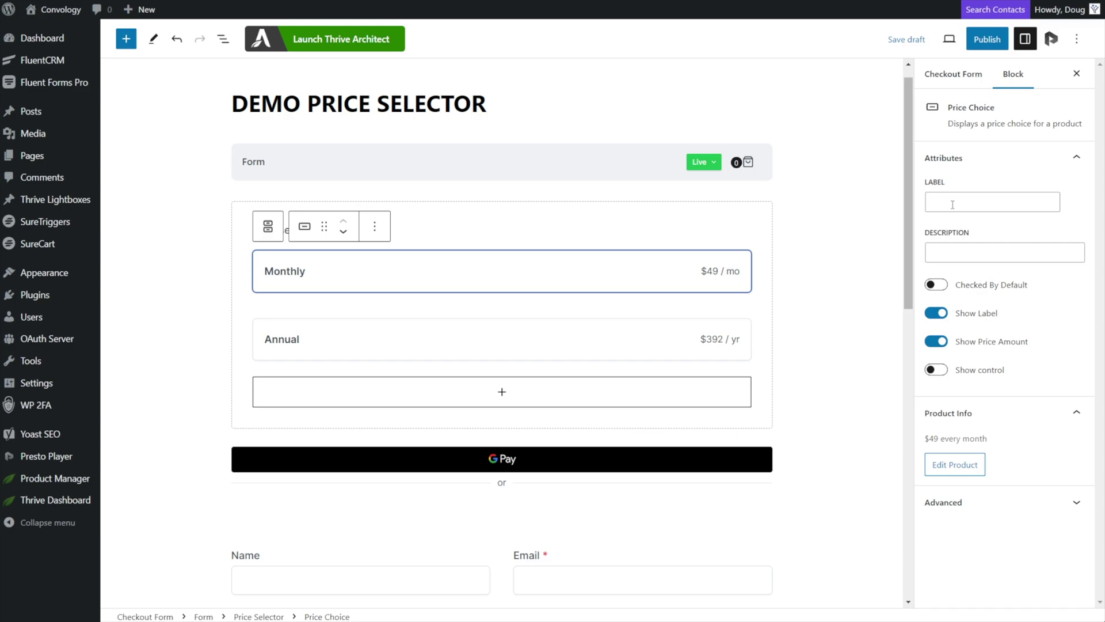
Enter 'Monthly Membership' as the Monthly price choice's label
left_click(949, 202)
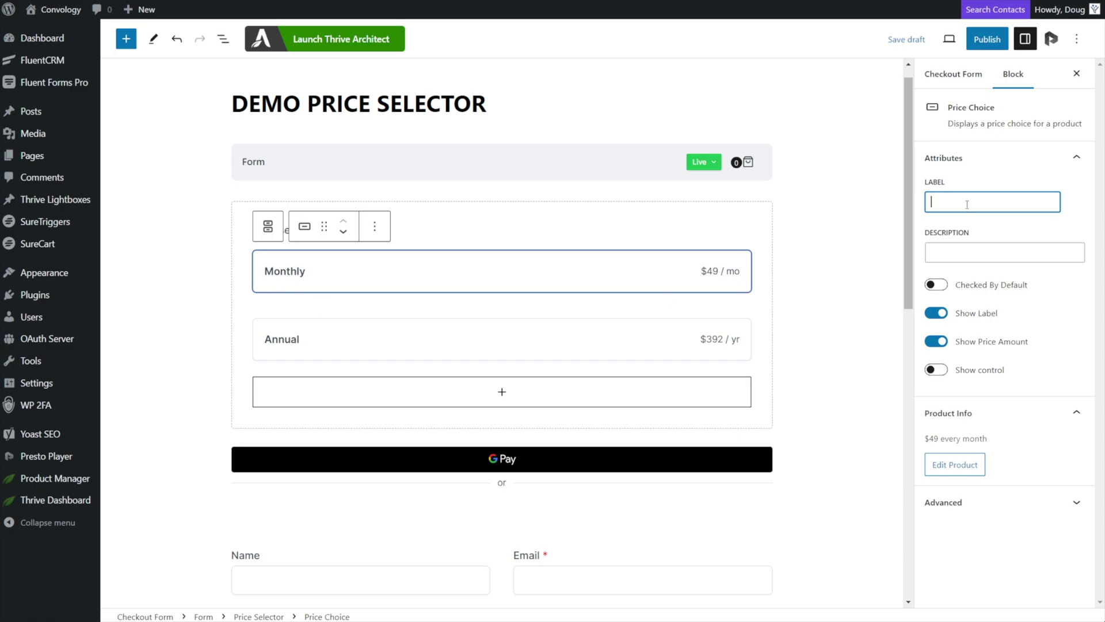
type("Monthly Membership")
Label the Annual choice 'Yearly Membership', describe it '(Save 33% when you join annually)', and preselect it
left_click(990, 251)
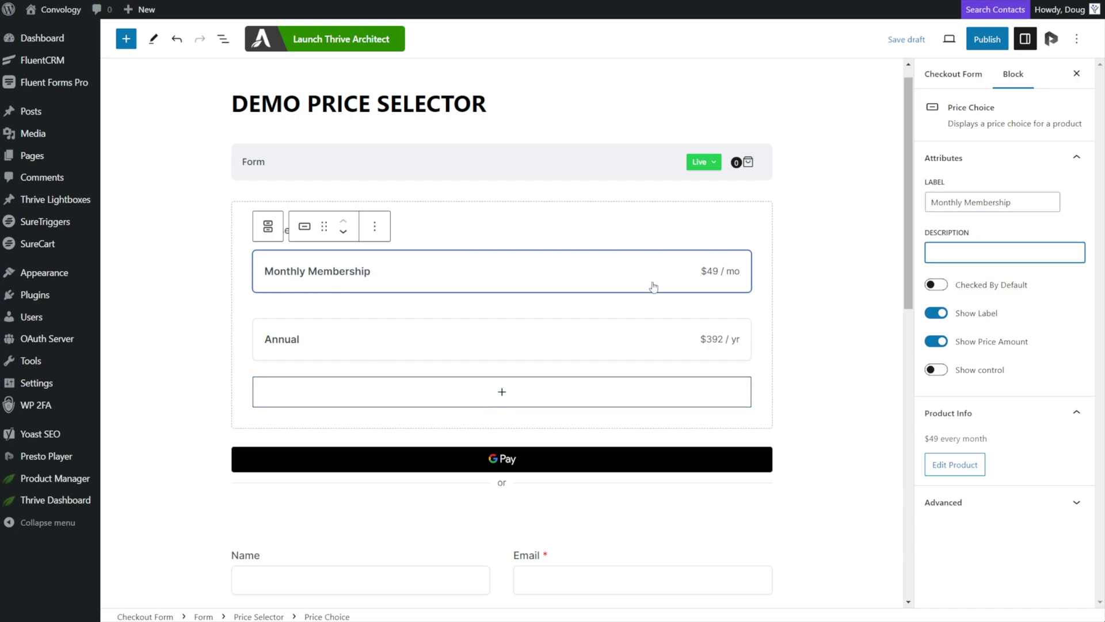
left_click(325, 335)
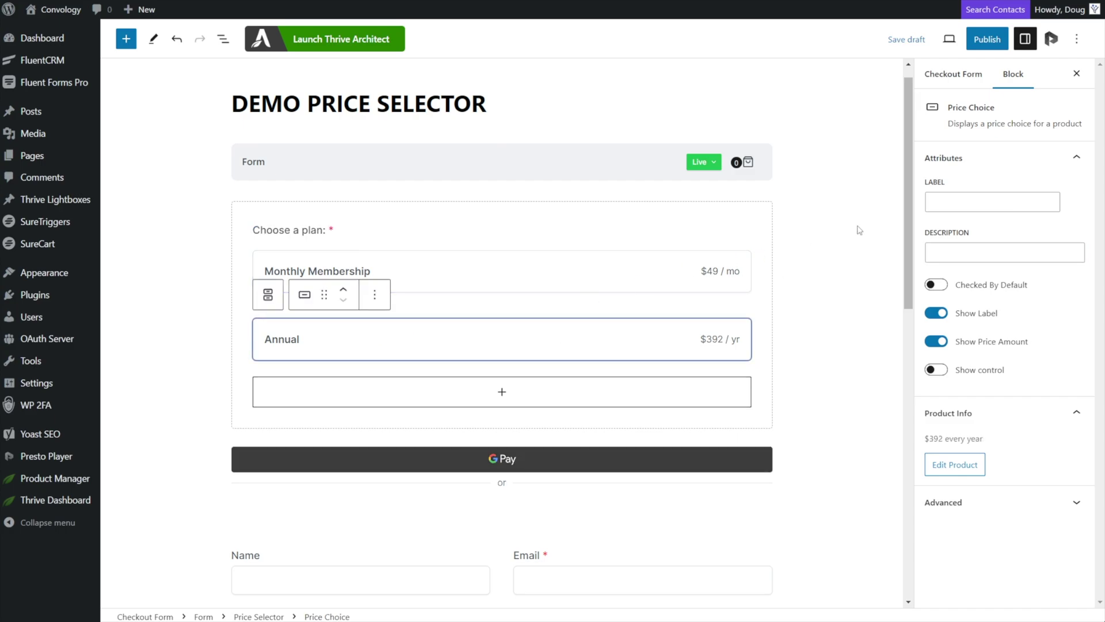
left_click(953, 202)
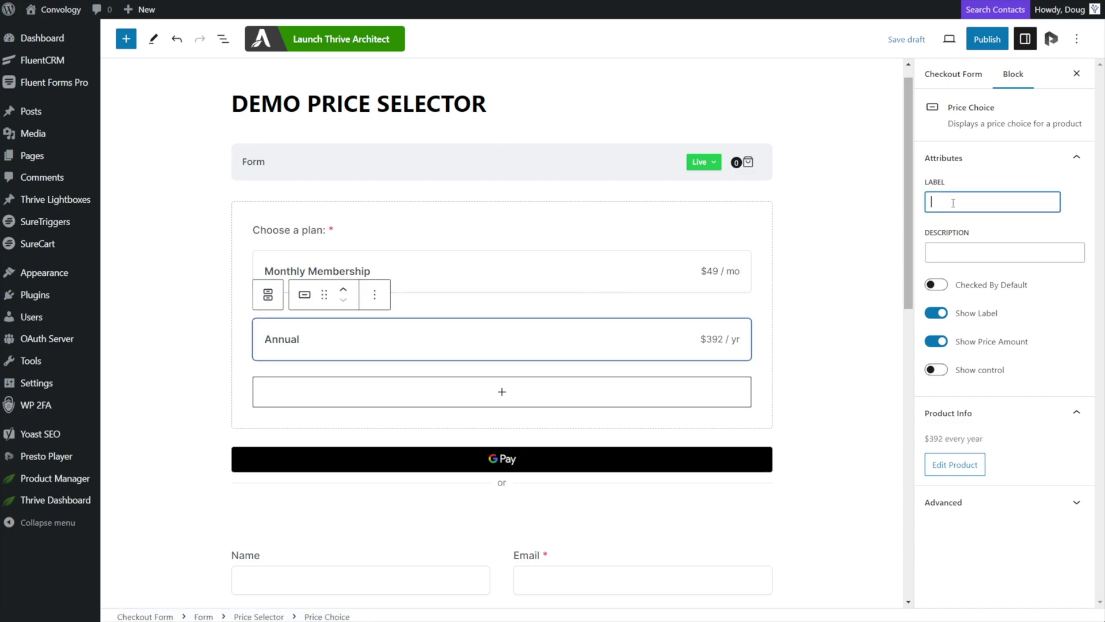
type("Yearly Membership")
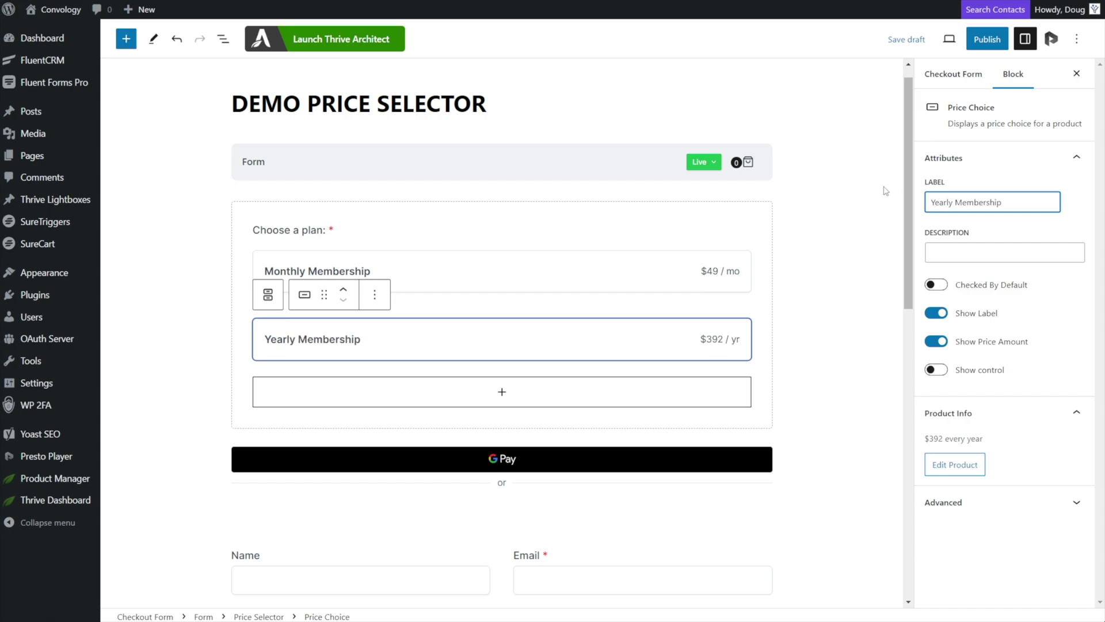
left_click(948, 246)
type("(Save")
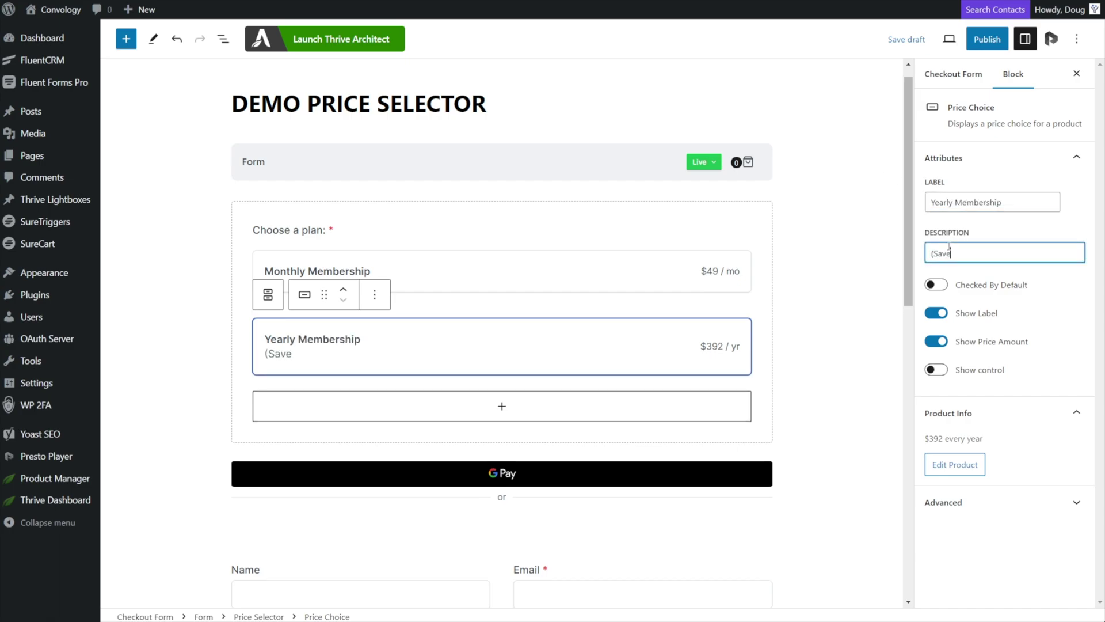
type(" 33% when you join annually")
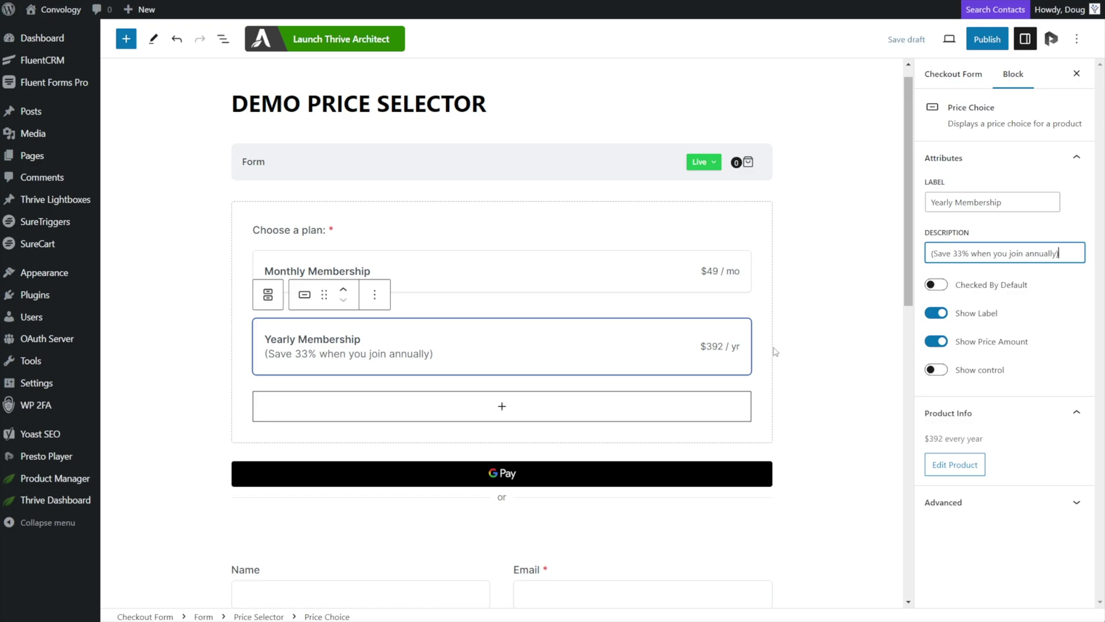
left_click(933, 285)
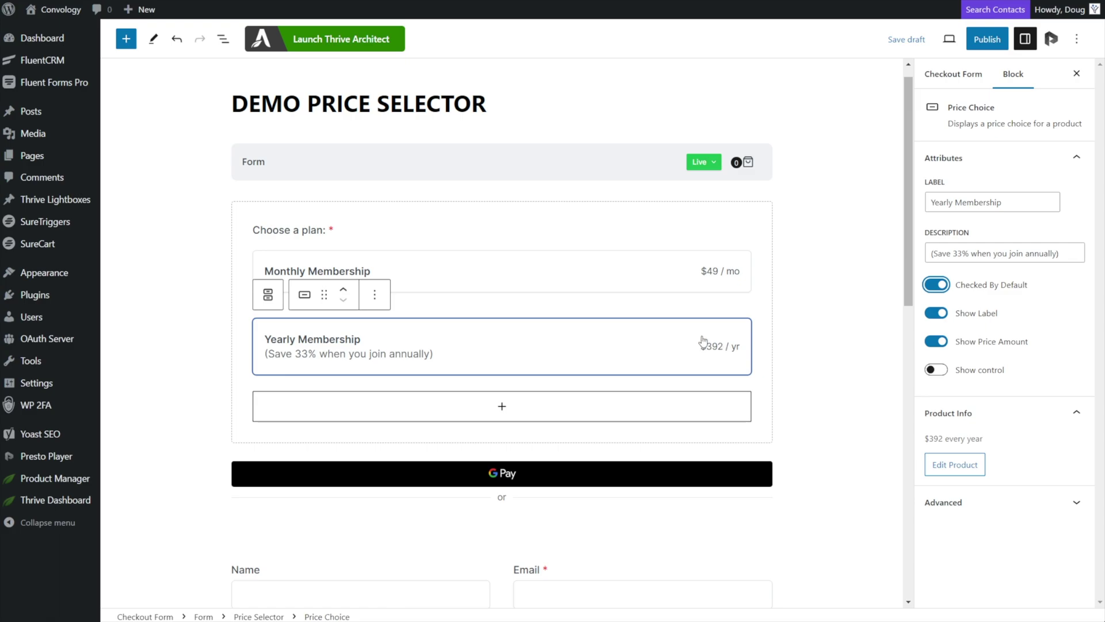
left_click(647, 278)
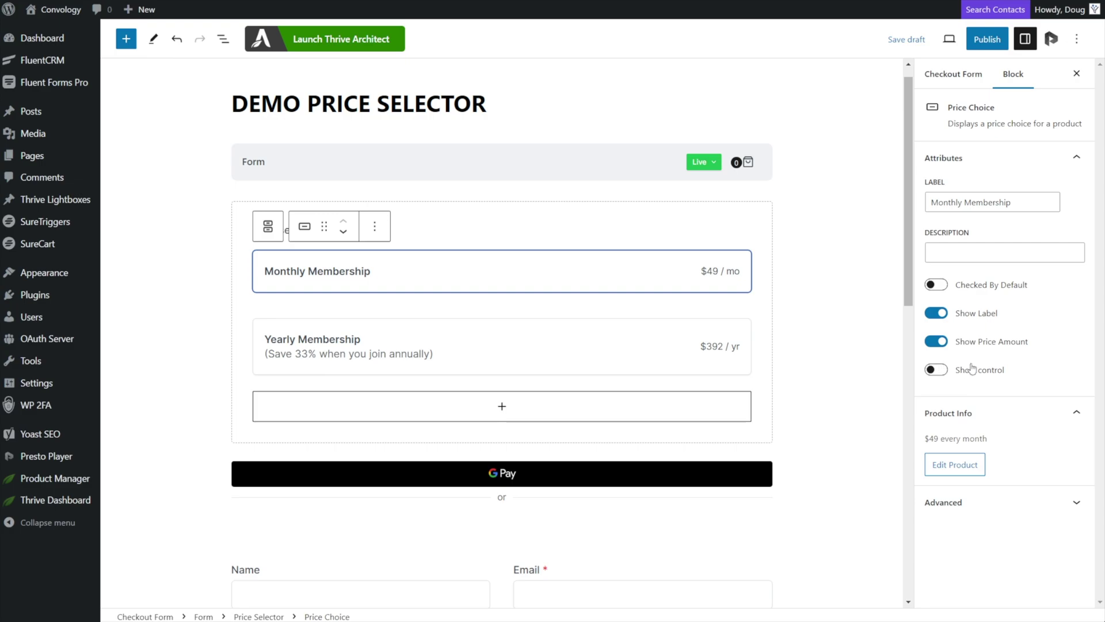
Turn on the radio button for the Monthly Membership choice and check it
left_click(931, 370)
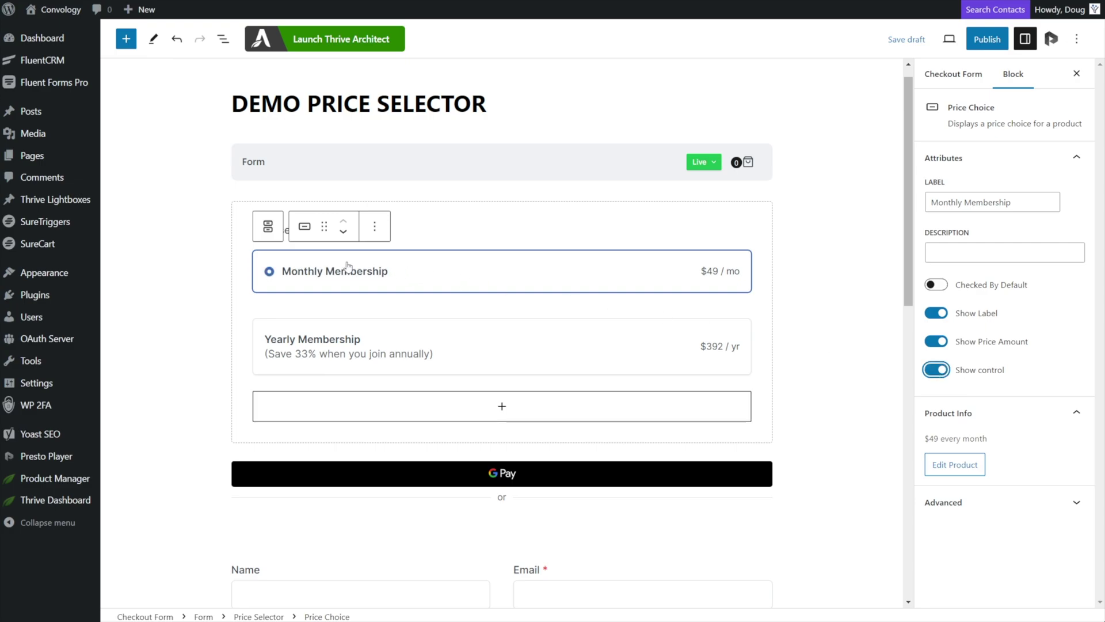
left_click(269, 272)
Make Yearly Membership at $392 / yr the chosen plan, then select the checkout Form block
left_click(834, 356)
scroll(460, 357, "down", 9)
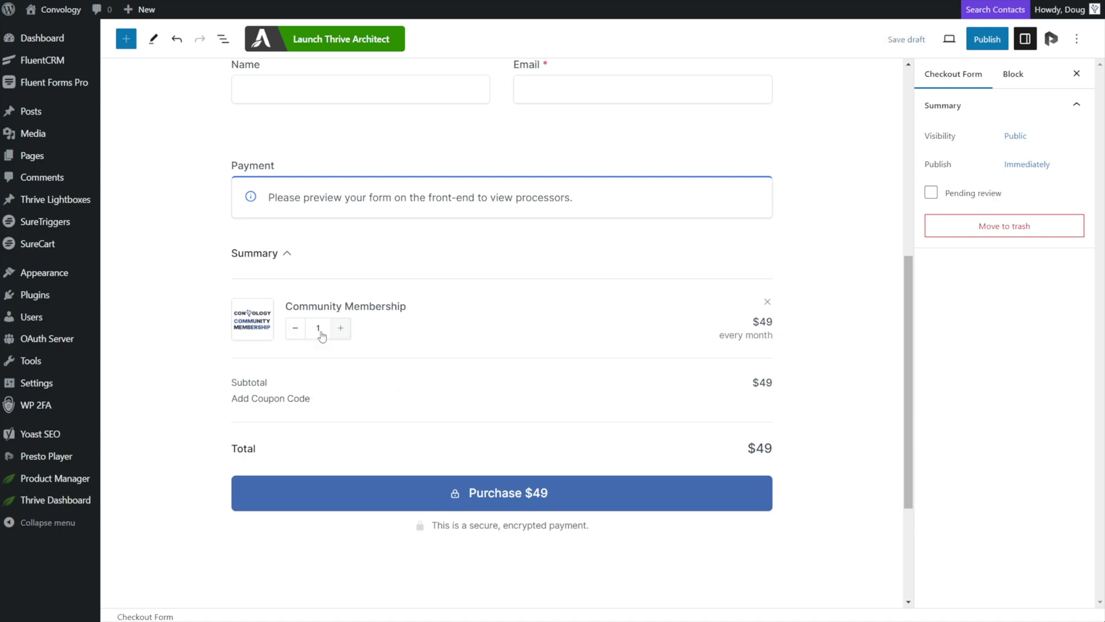
scroll(733, 343, "up", 7)
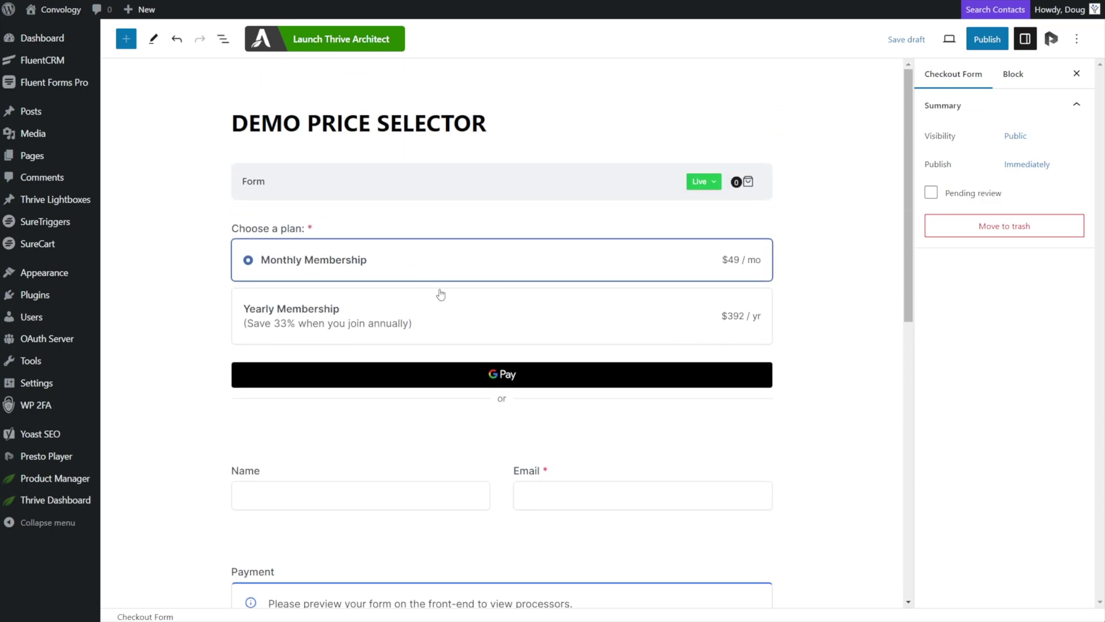
left_click(440, 294)
left_click(330, 360)
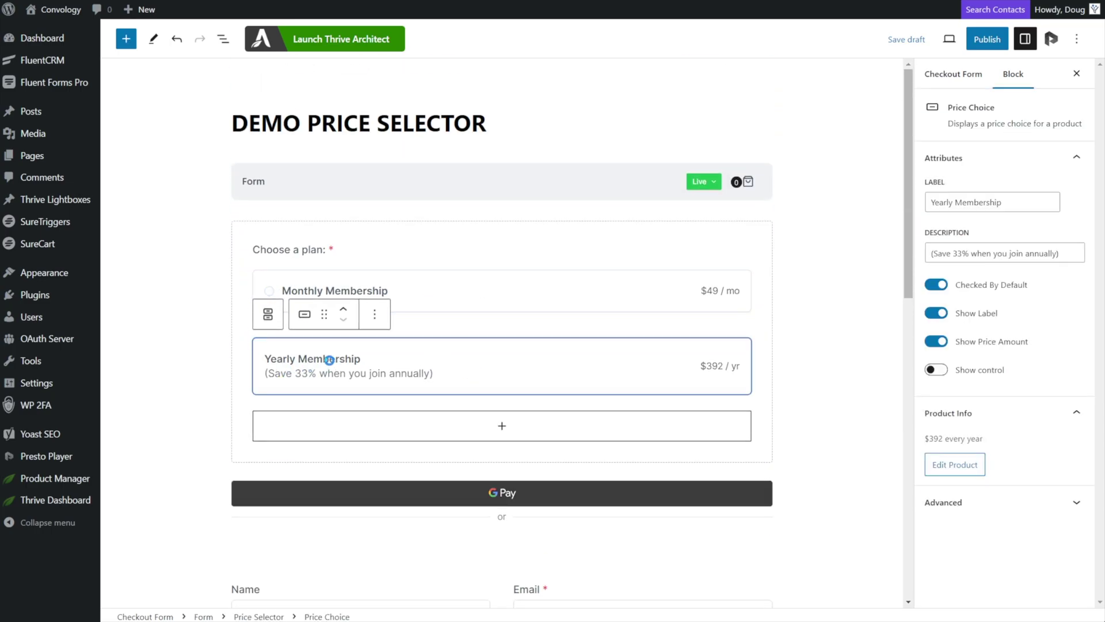
scroll(772, 377, "down", 9)
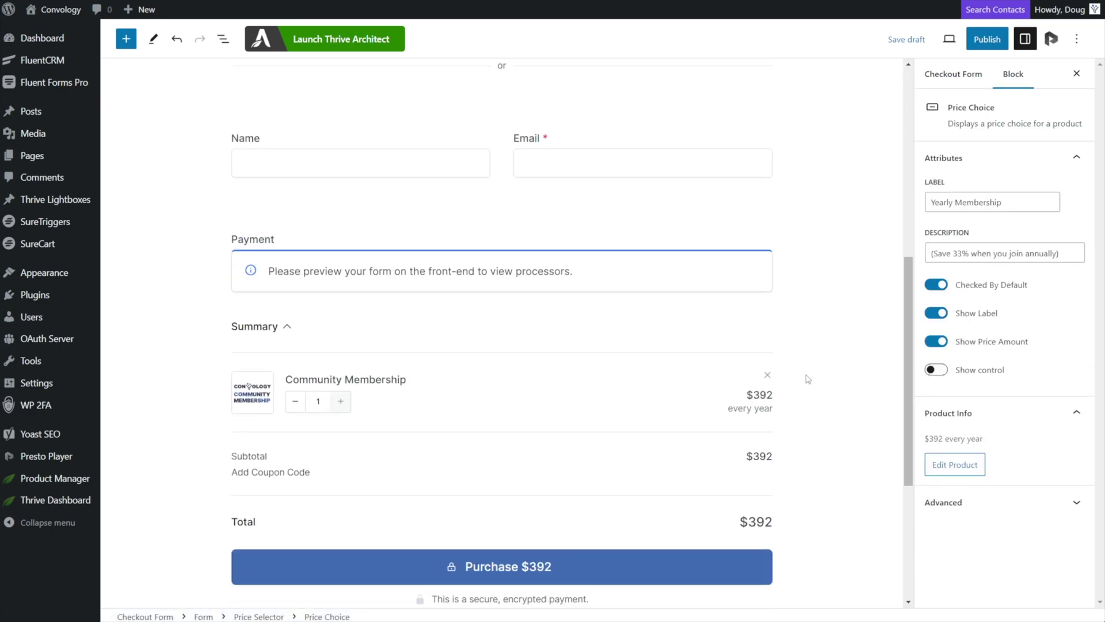
scroll(688, 387, "up", 5)
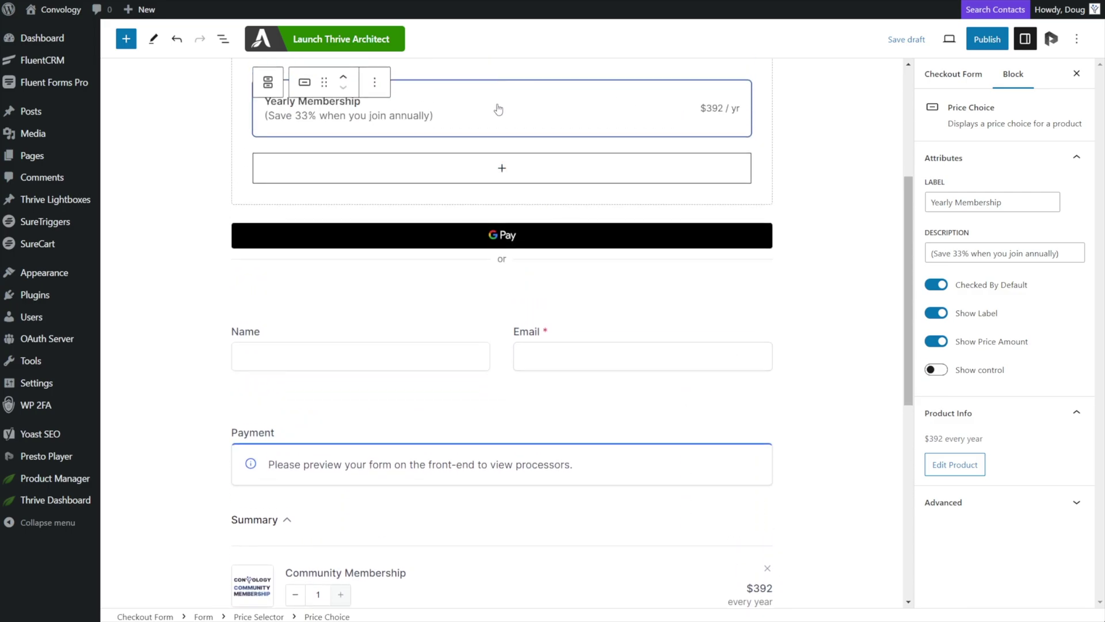
scroll(518, 127, "up", 1)
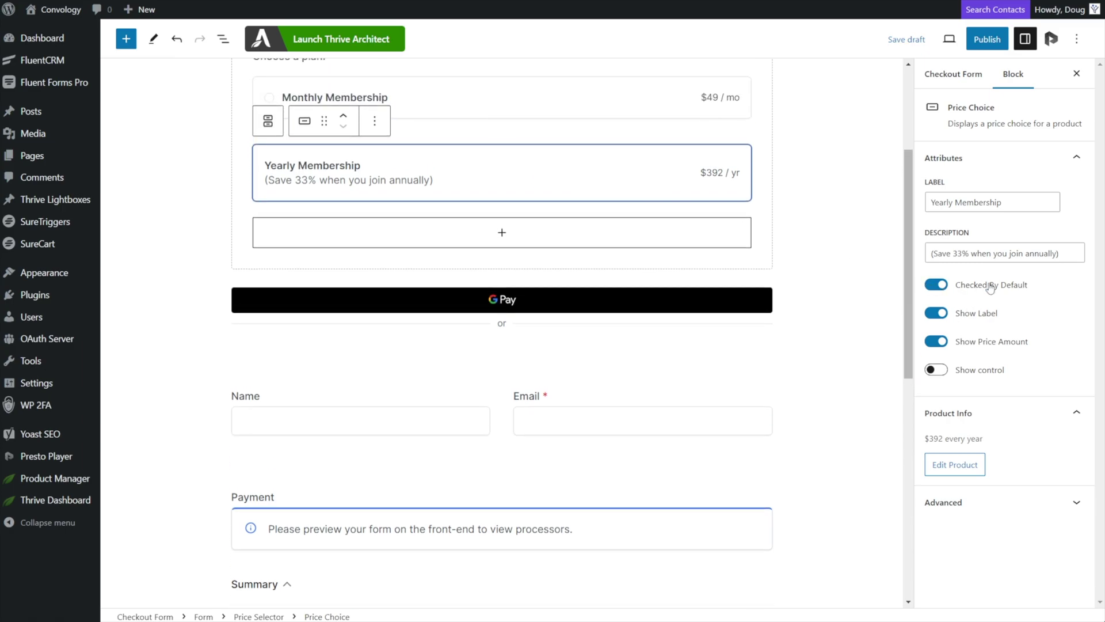
scroll(713, 349, "down", 4)
scroll(852, 359, "up", 7)
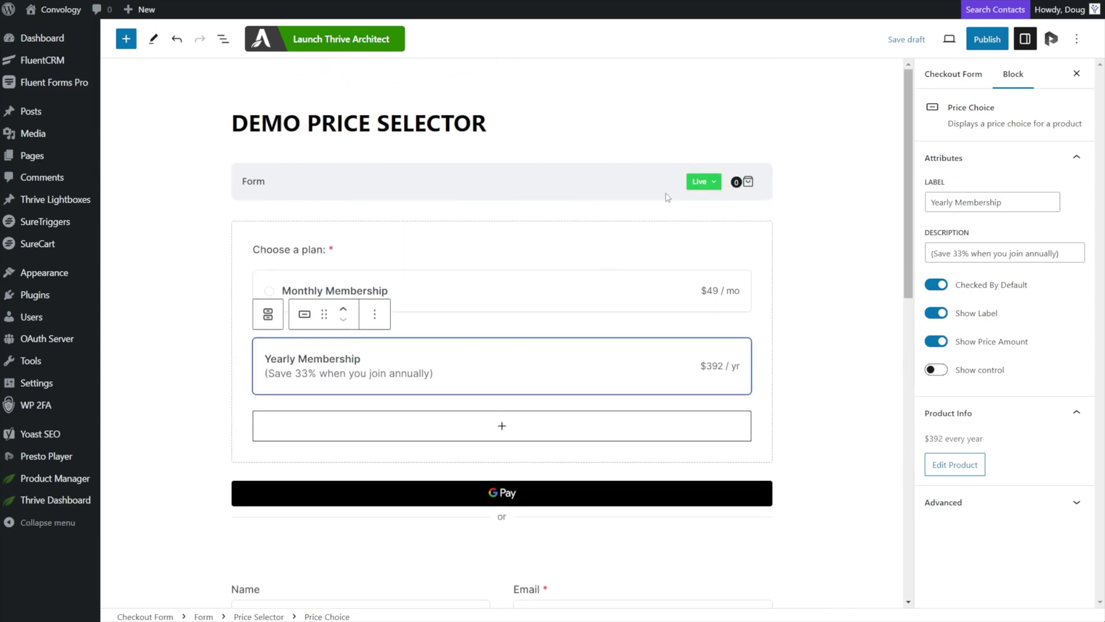
left_click(746, 183)
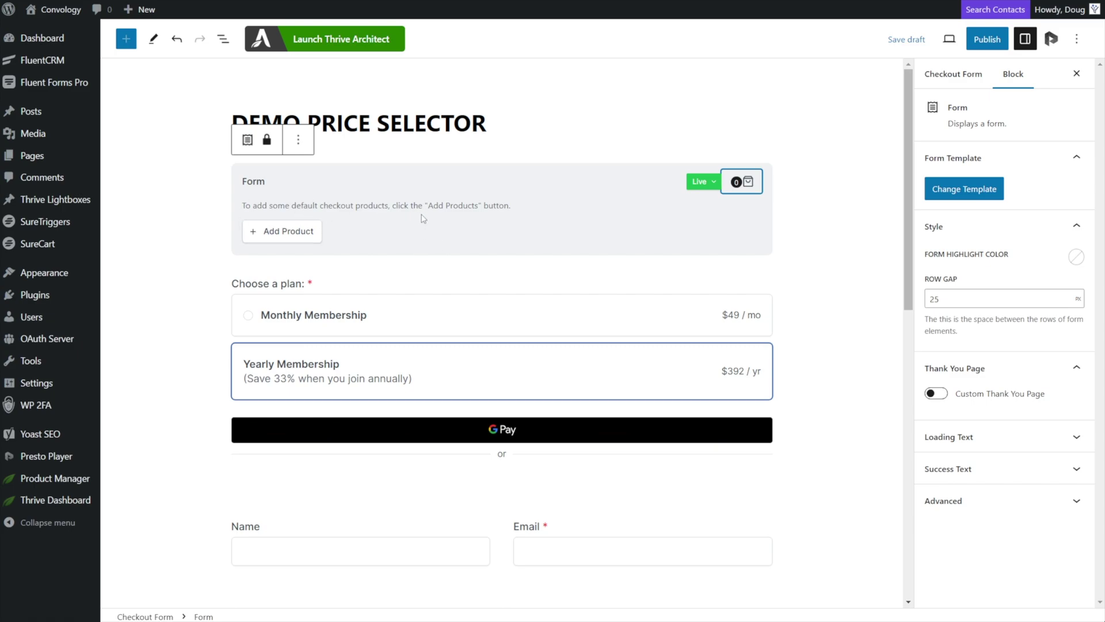
Add Convology Pro (All-Access) at $999.00 as a default form product
left_click(281, 232)
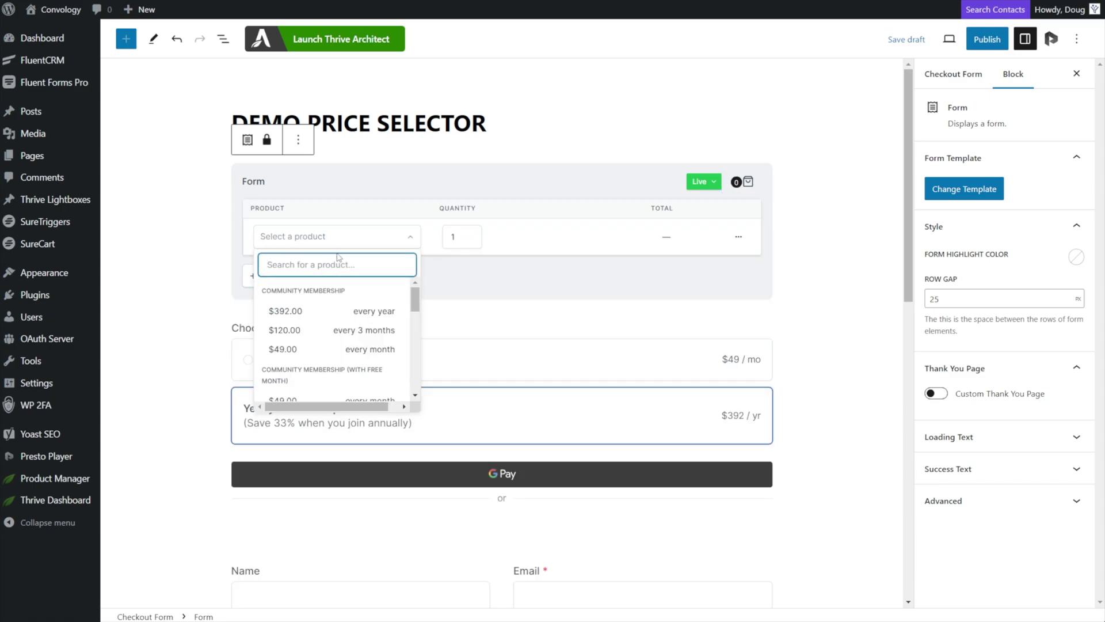
scroll(367, 321, "down", 1)
scroll(366, 321, "down", 1)
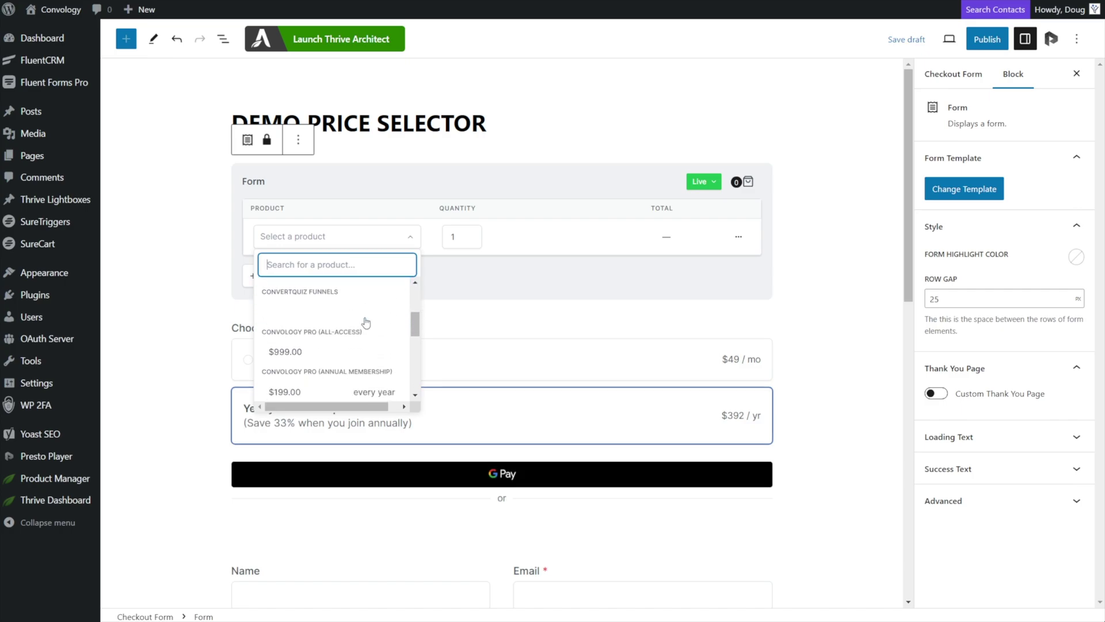
left_click(295, 353)
Save the page as a draft and confirm the summary totals $1,391
left_click(172, 321)
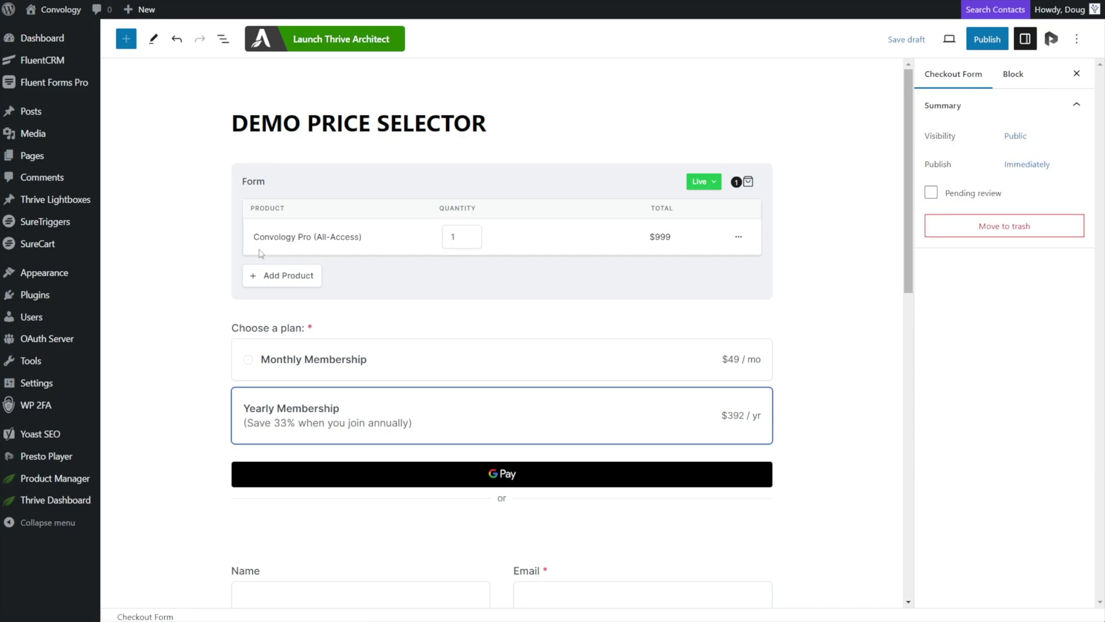
scroll(256, 264, "down", 9)
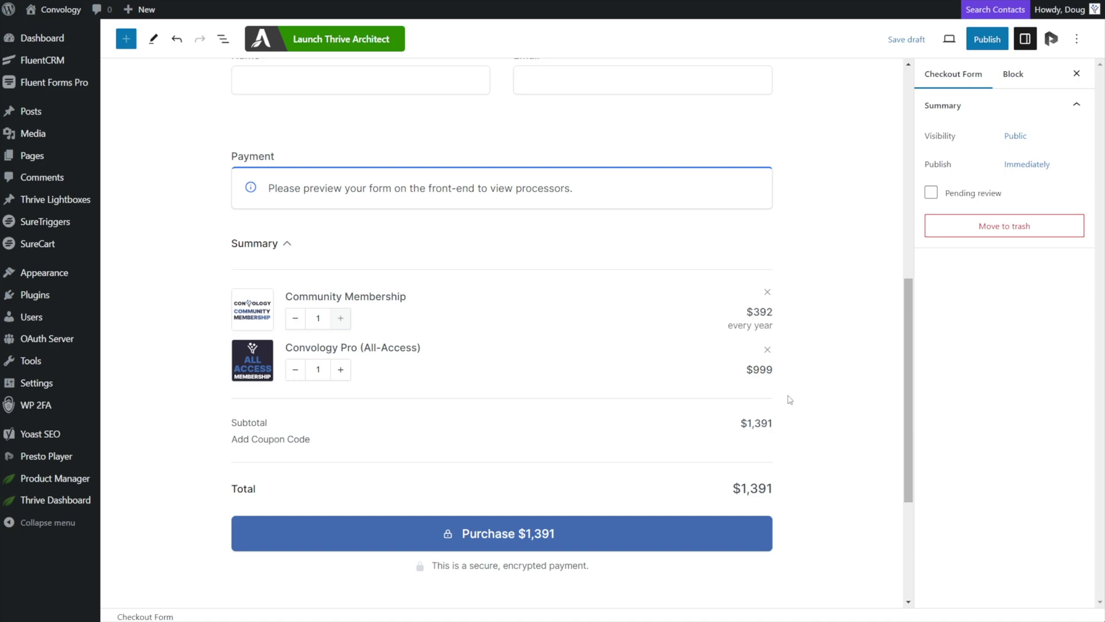
key("ctrl+s")
scroll(408, 378, "up", 9)
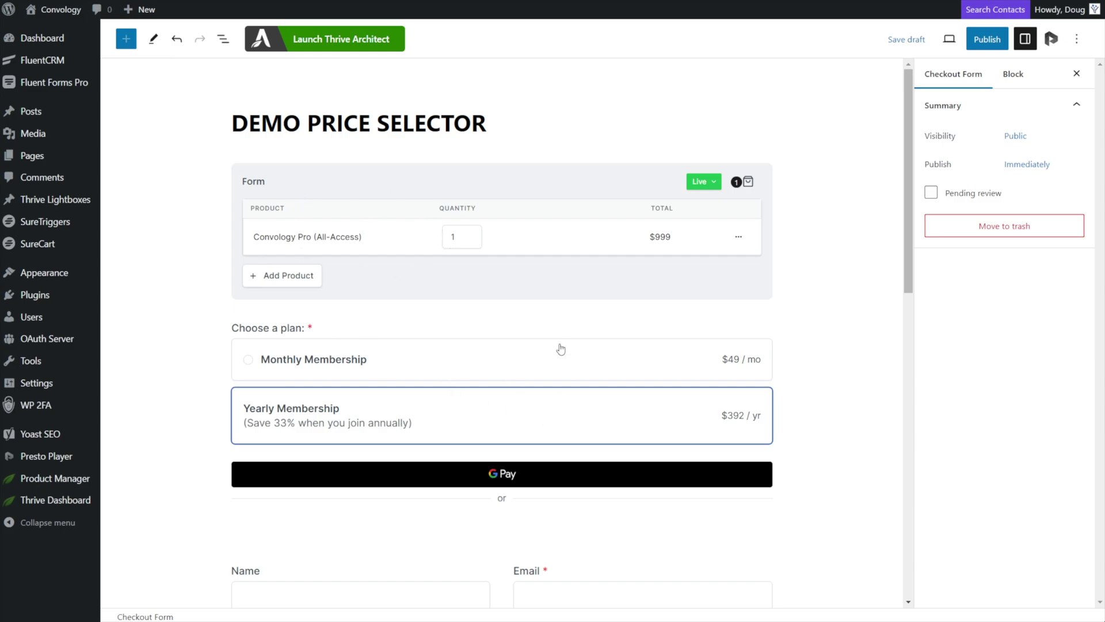
scroll(688, 373, "down", 10)
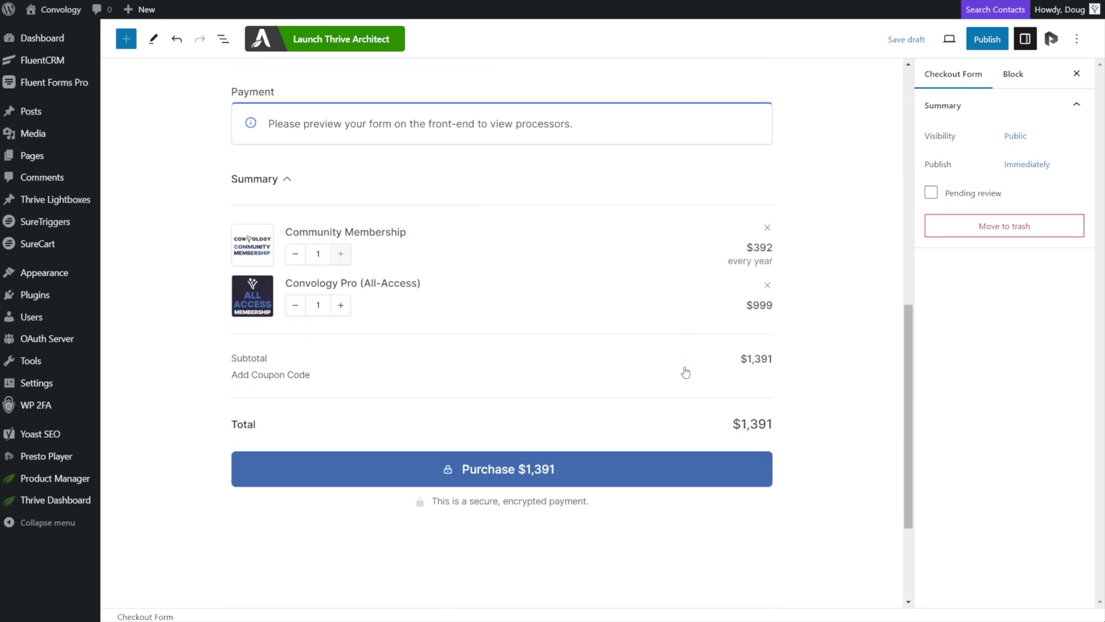
scroll(683, 373, "up", 10)
Remove Convology Pro from the form's products, leaving Community Membership at $392
left_click(738, 236)
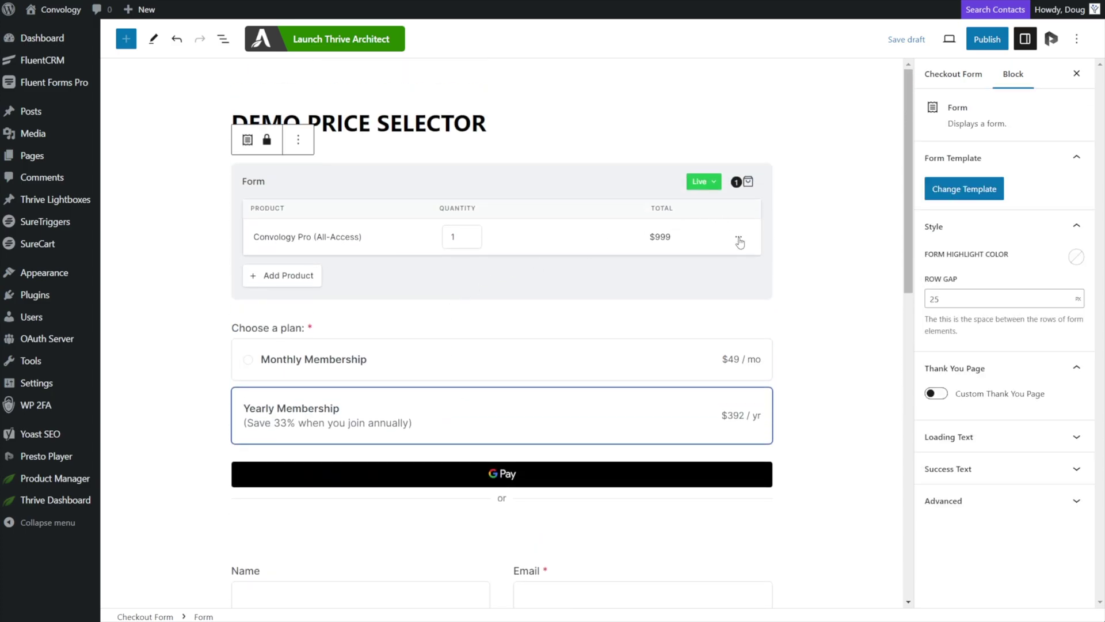
left_click(760, 270)
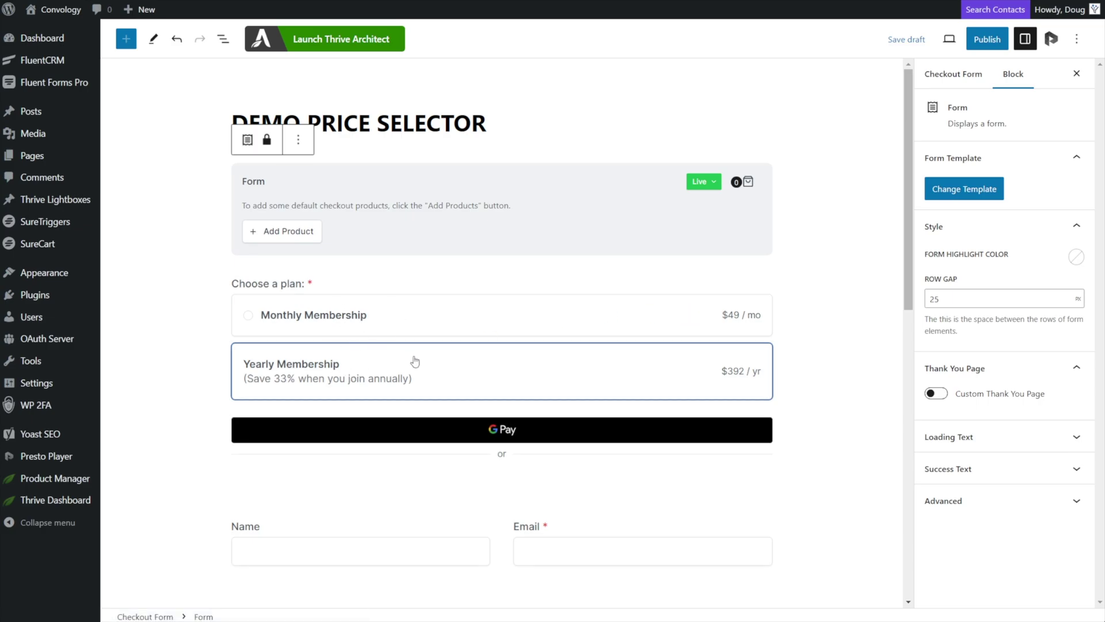
scroll(518, 386, "down", 5)
scroll(535, 394, "down", 1)
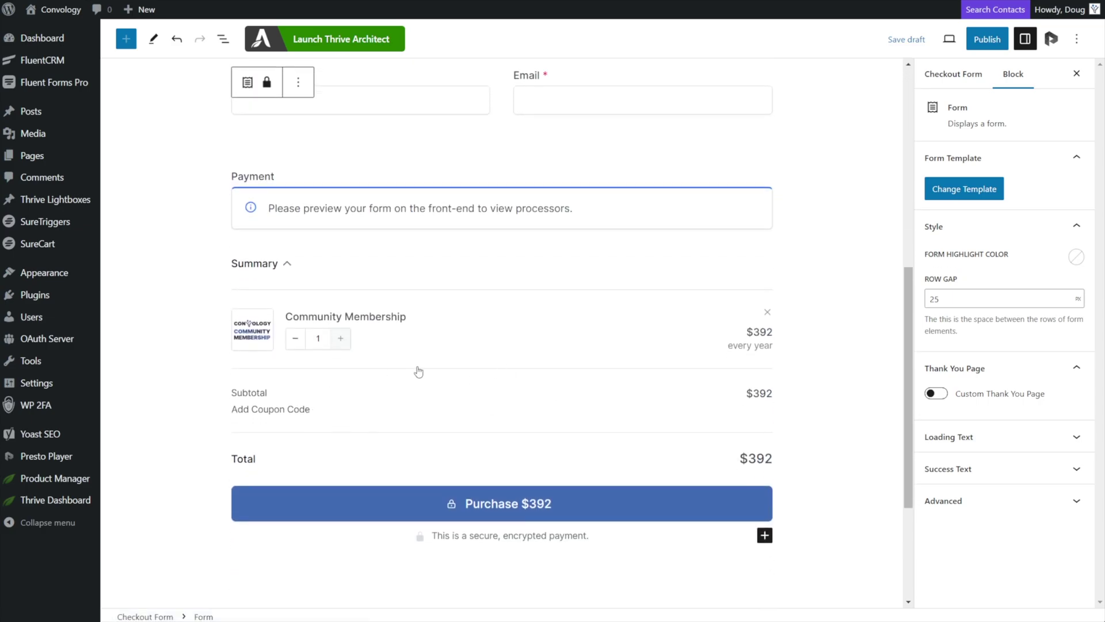
left_click(167, 276)
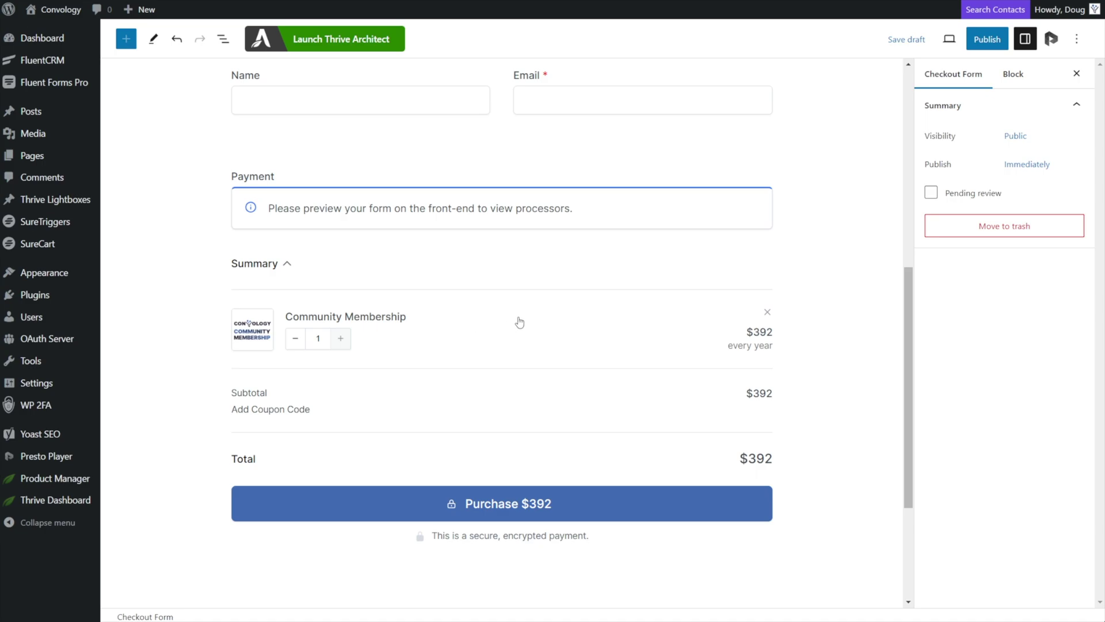
Switch off Removable and Editable for the Community Membership line items
left_click(449, 327)
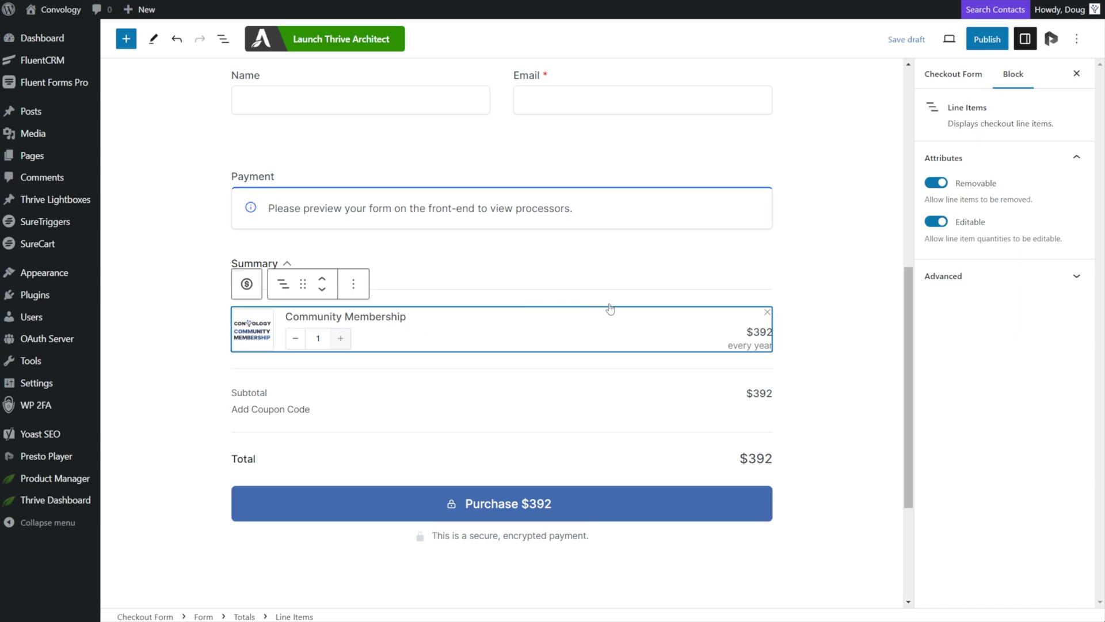
left_click(936, 184)
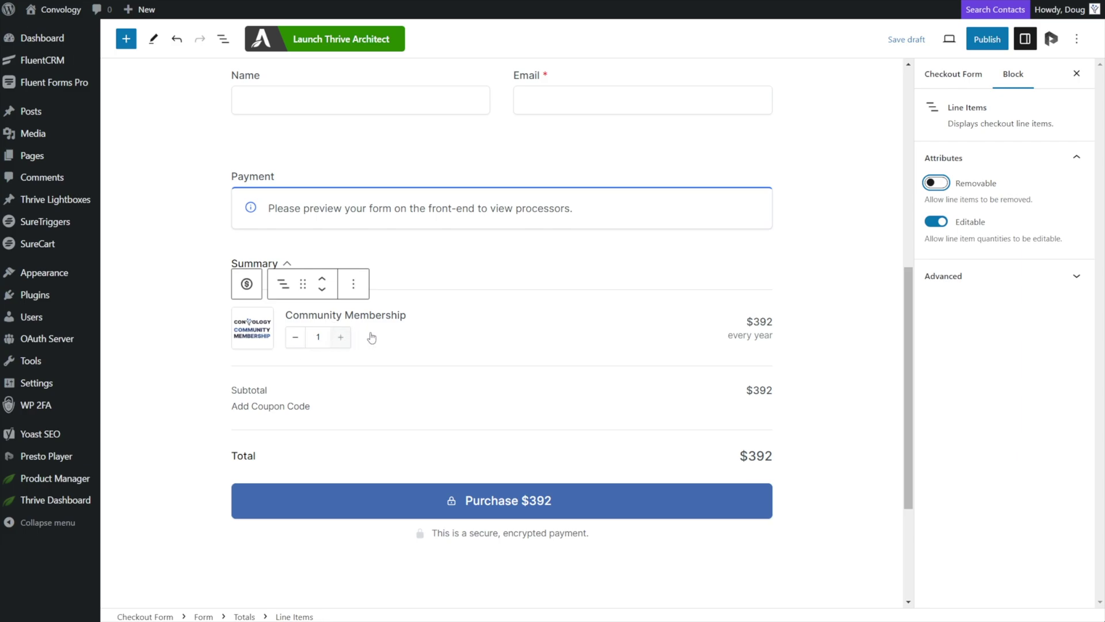
left_click(940, 223)
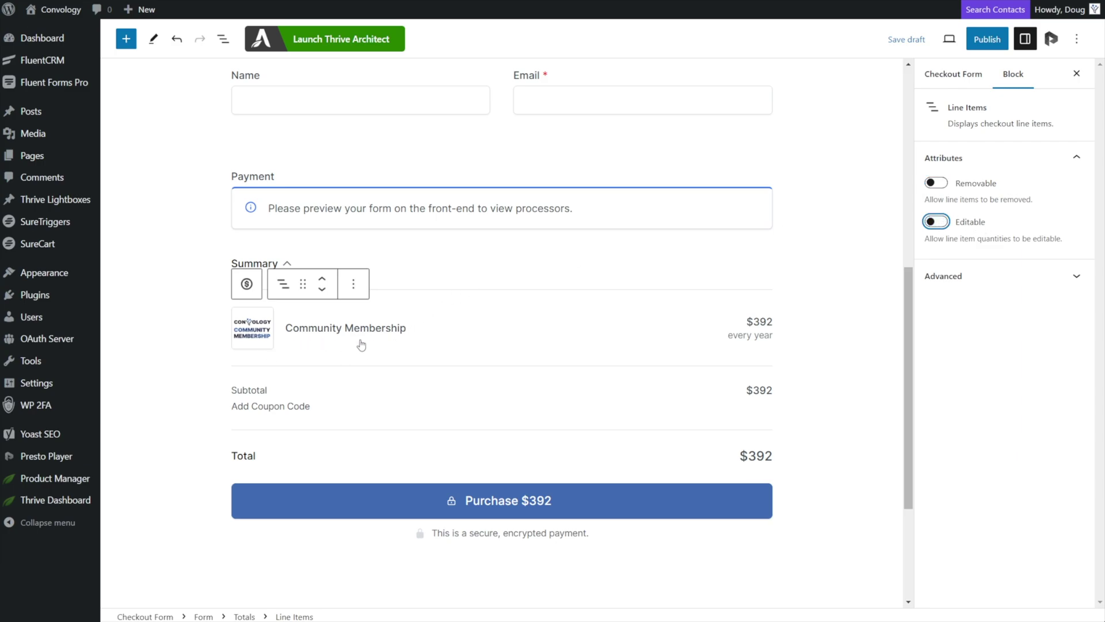
left_click_drag(946, 238, 1061, 238)
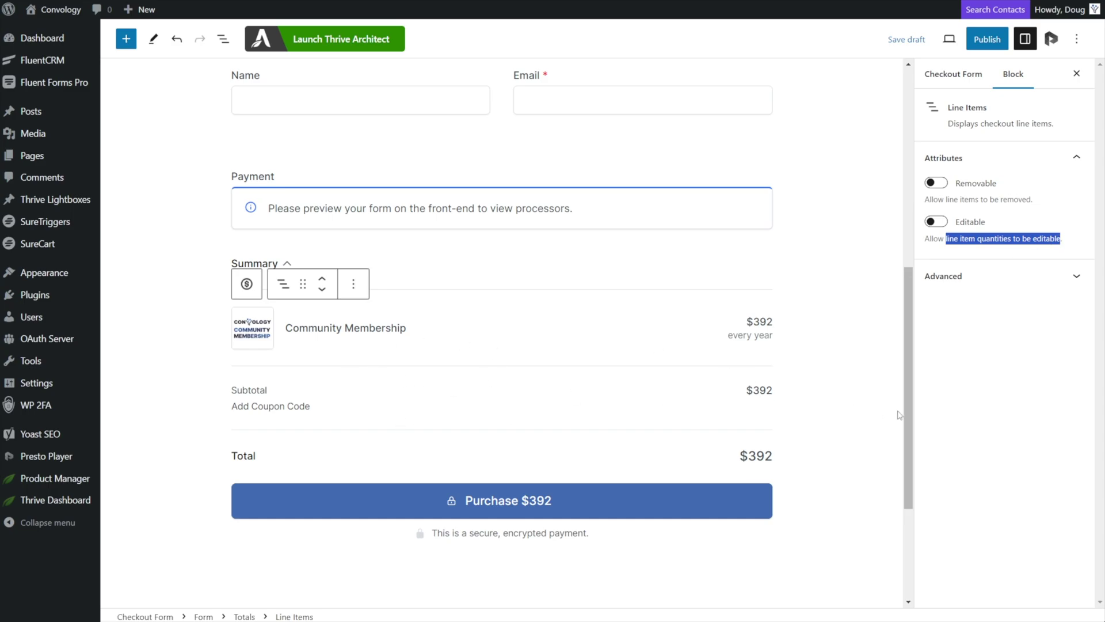
left_click(786, 375)
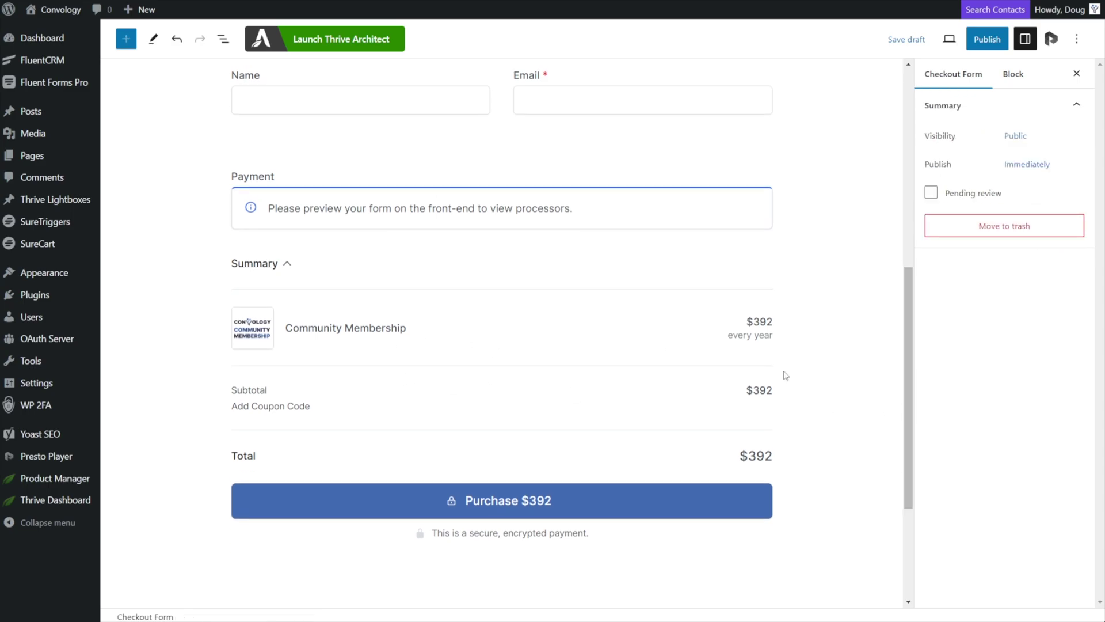
Add a new price choice using the Convology Pro $999.00 price
scroll(633, 368, "up", 6)
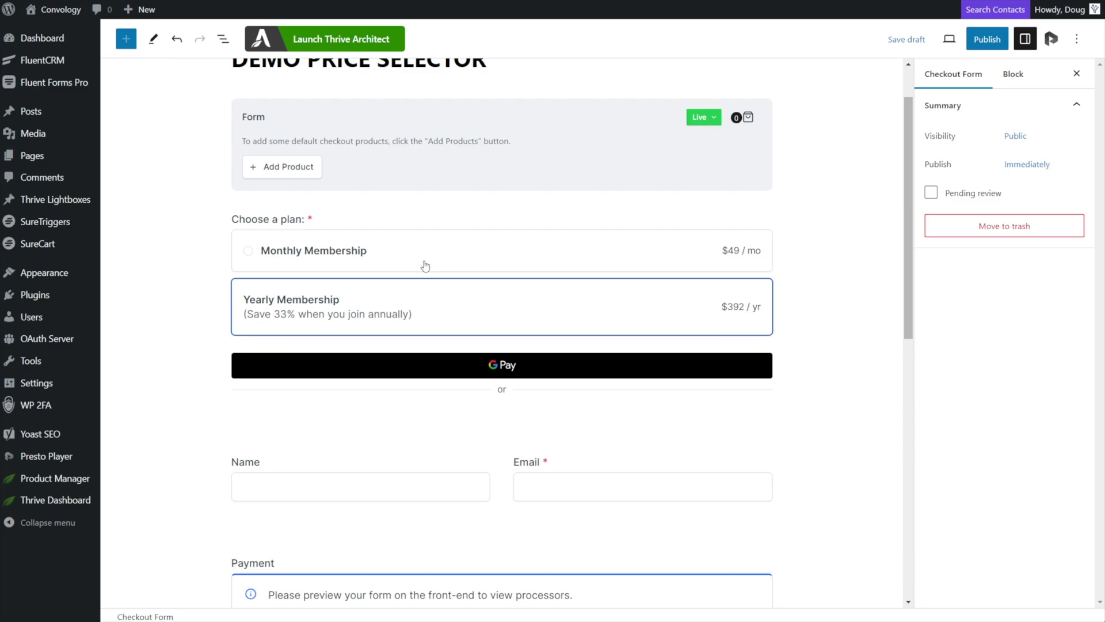
left_click(471, 250)
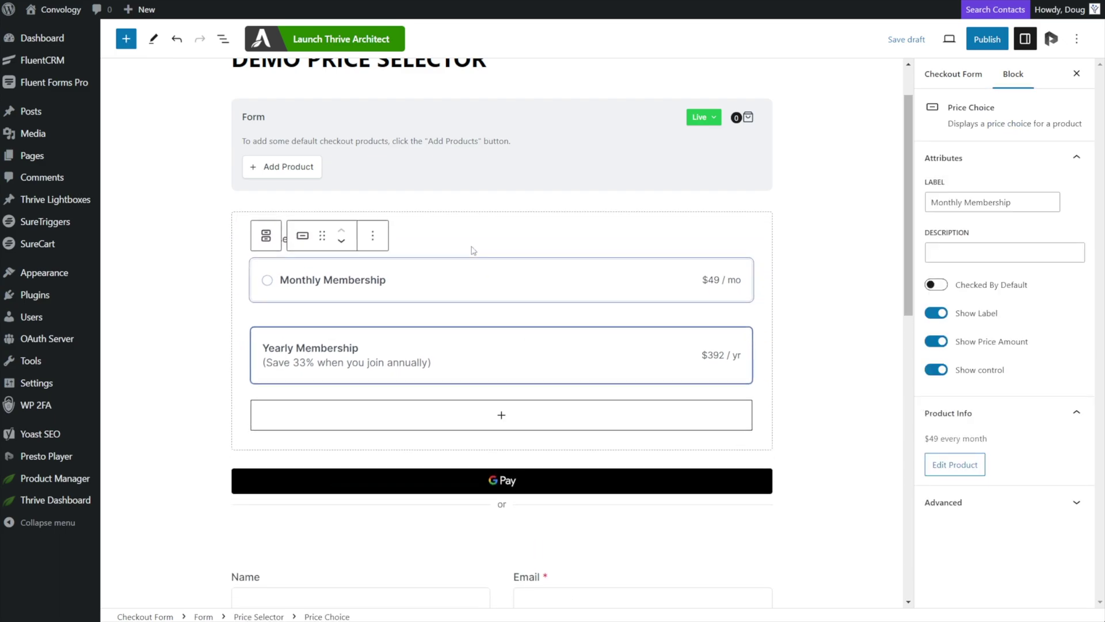
left_click(502, 419)
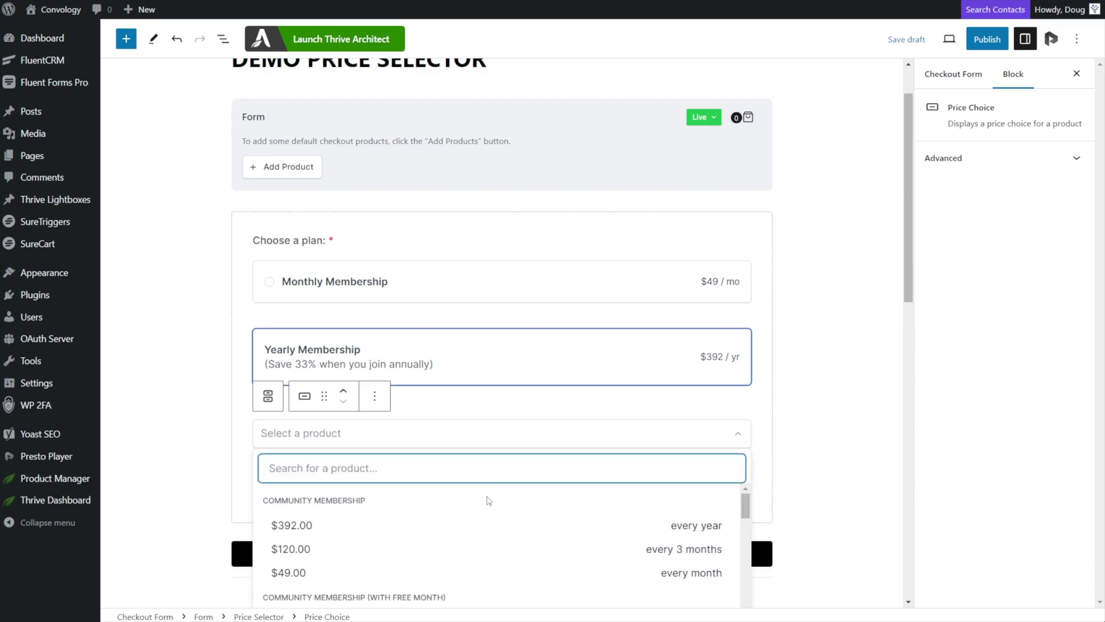
scroll(489, 507, "down", 3)
scroll(633, 328, "down", 2)
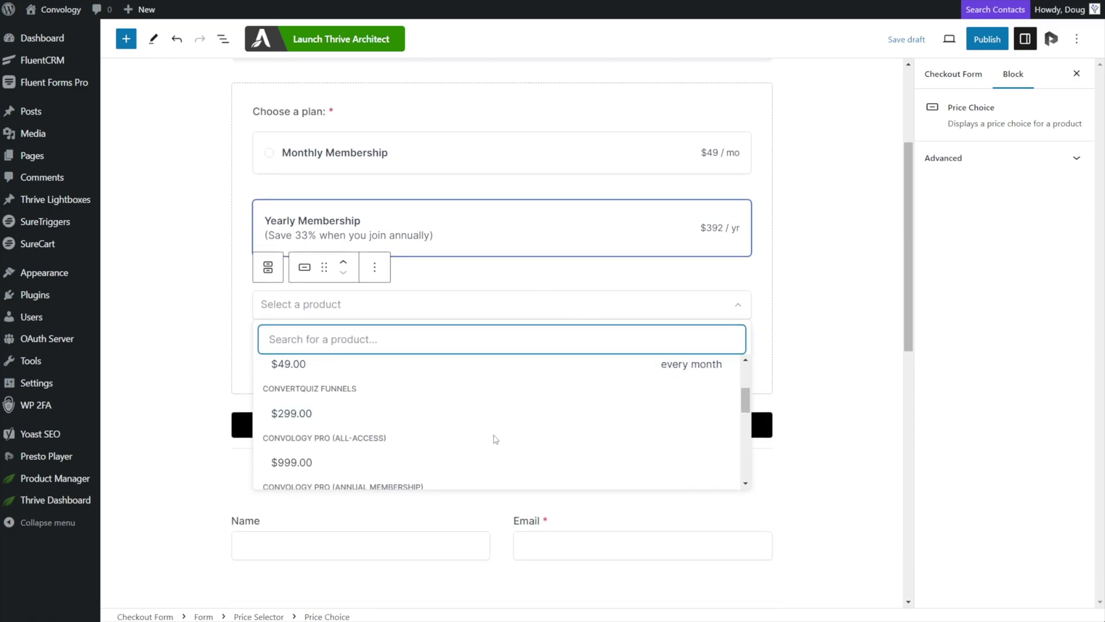
scroll(493, 439, "down", 5)
scroll(460, 414, "up", 3)
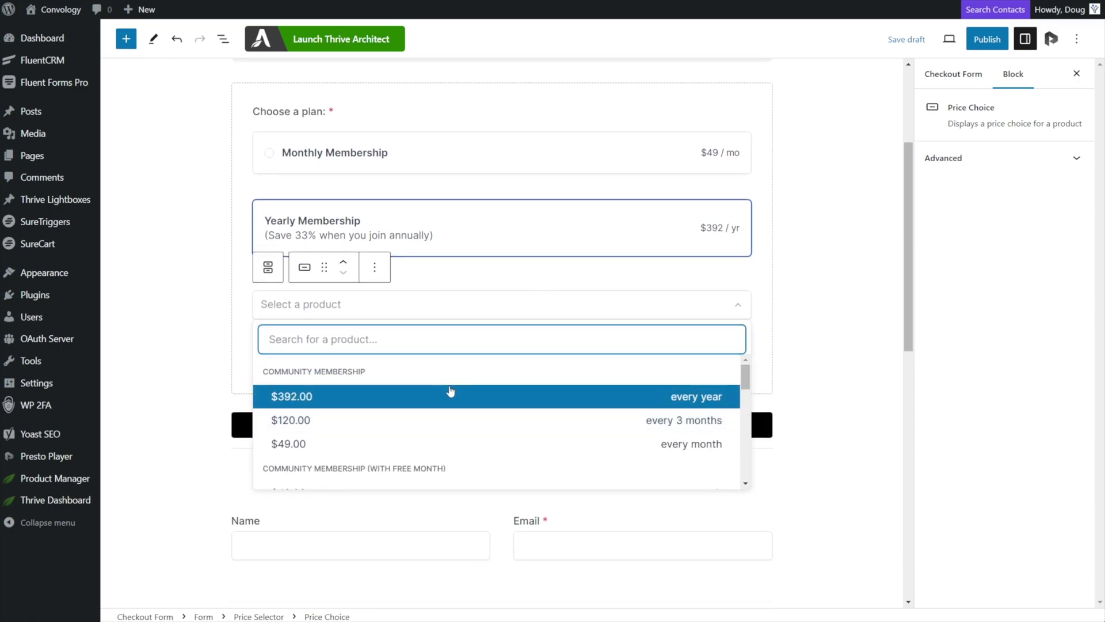
scroll(441, 391, "down", 2)
scroll(423, 415, "down", 2)
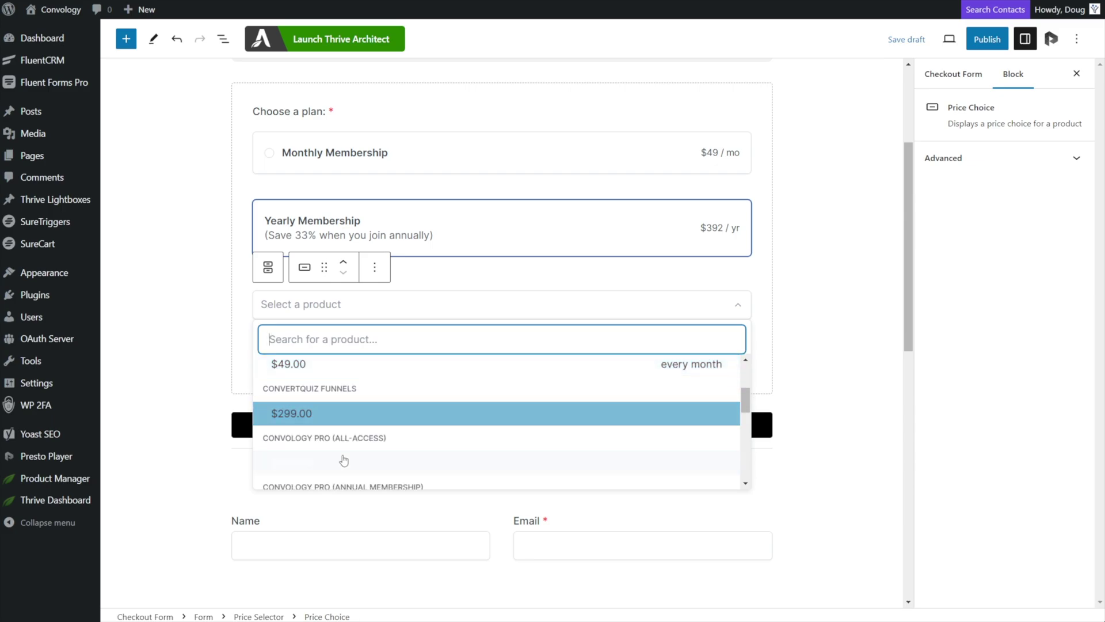
left_click(282, 465)
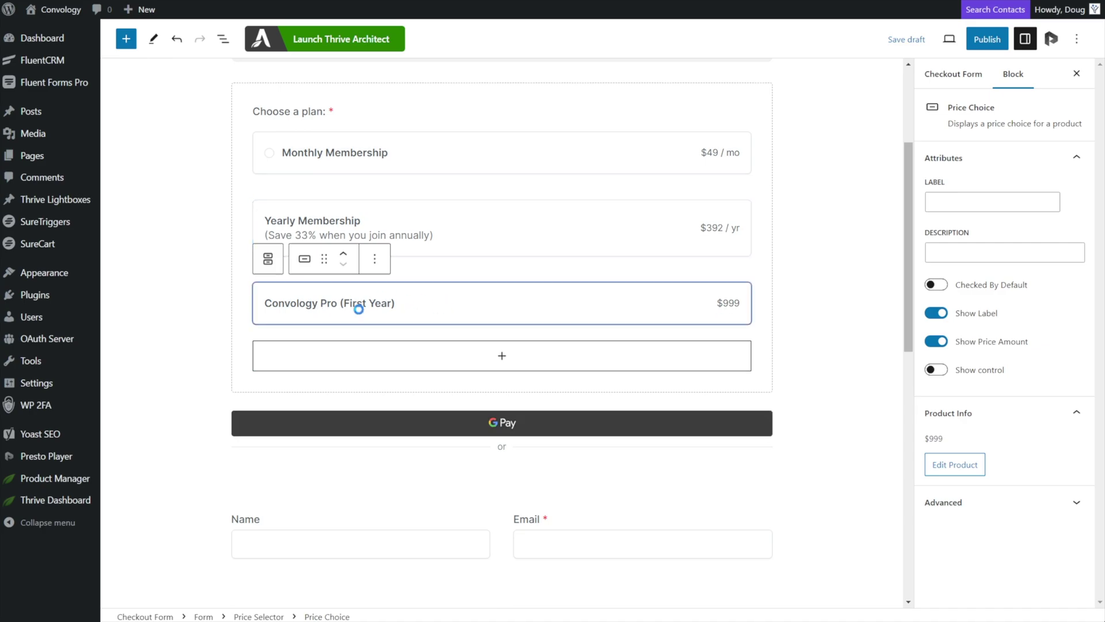
Label it 'ALL-ACCESS Membership' with description '(Includes all courses + community)'
left_click(964, 203)
type("AL")
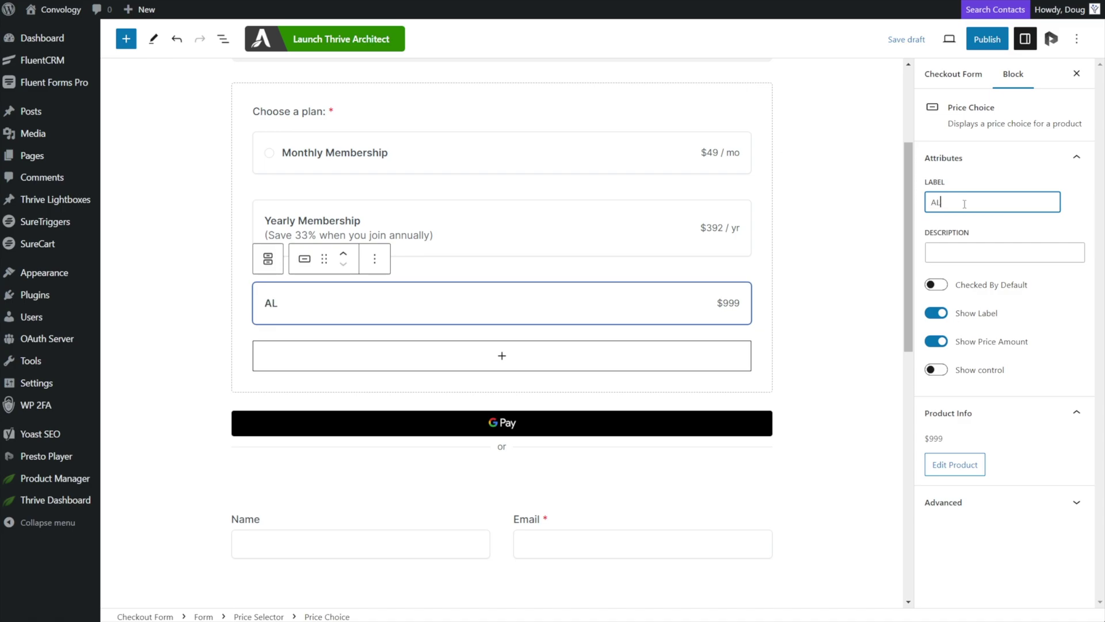
type("L-ACCESS Membership")
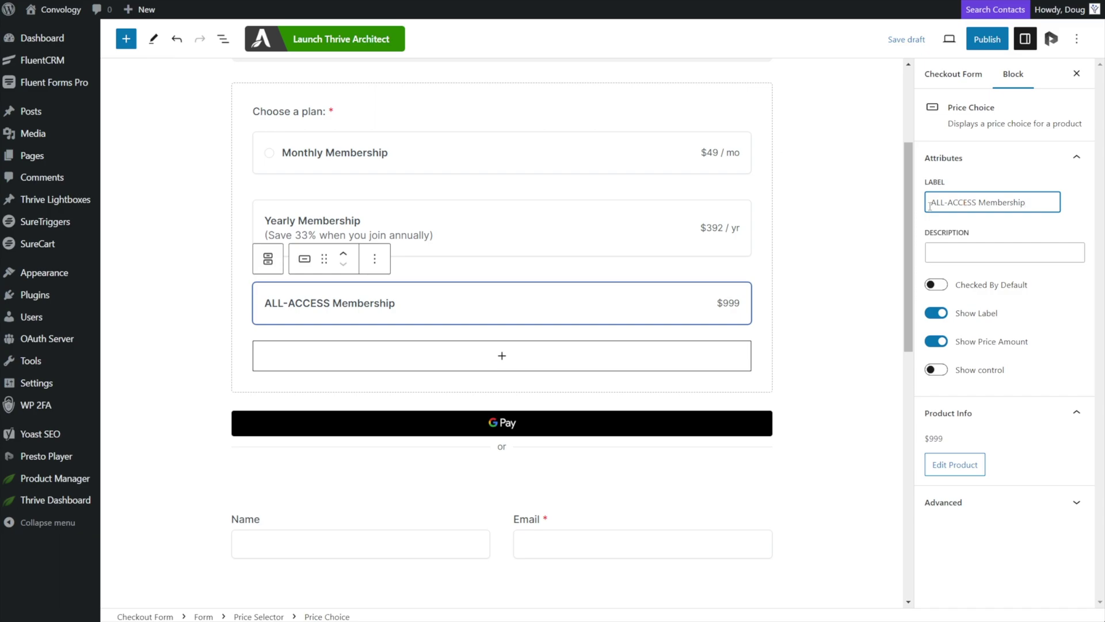
left_click(939, 250)
type("(Include")
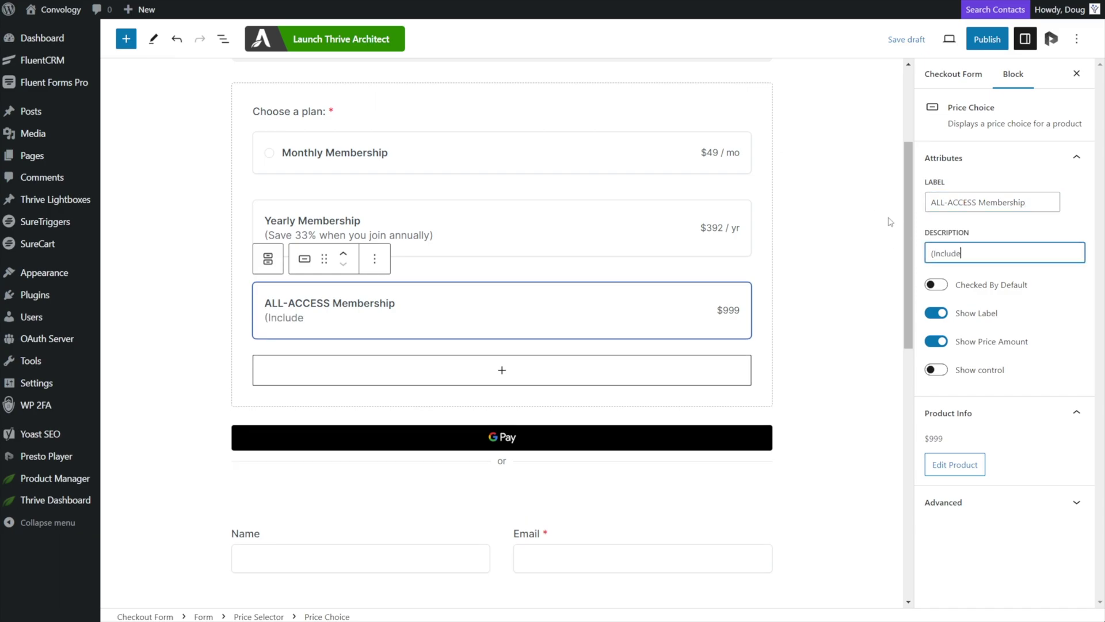
type("s all courses + communiy")
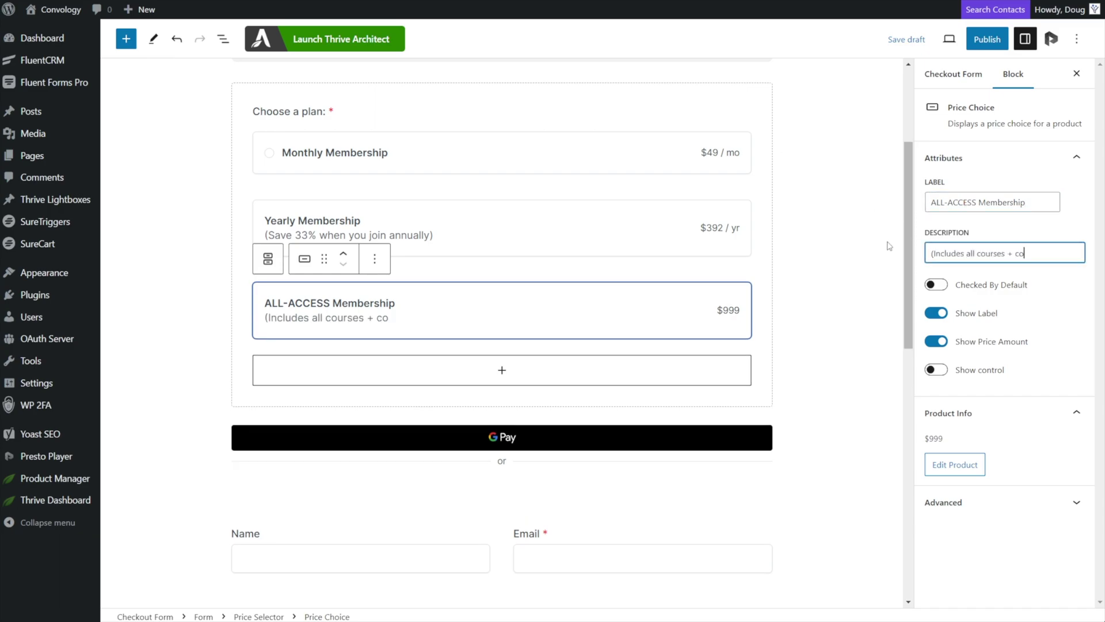
key("BackSpace")
type("ty)")
left_click(889, 246)
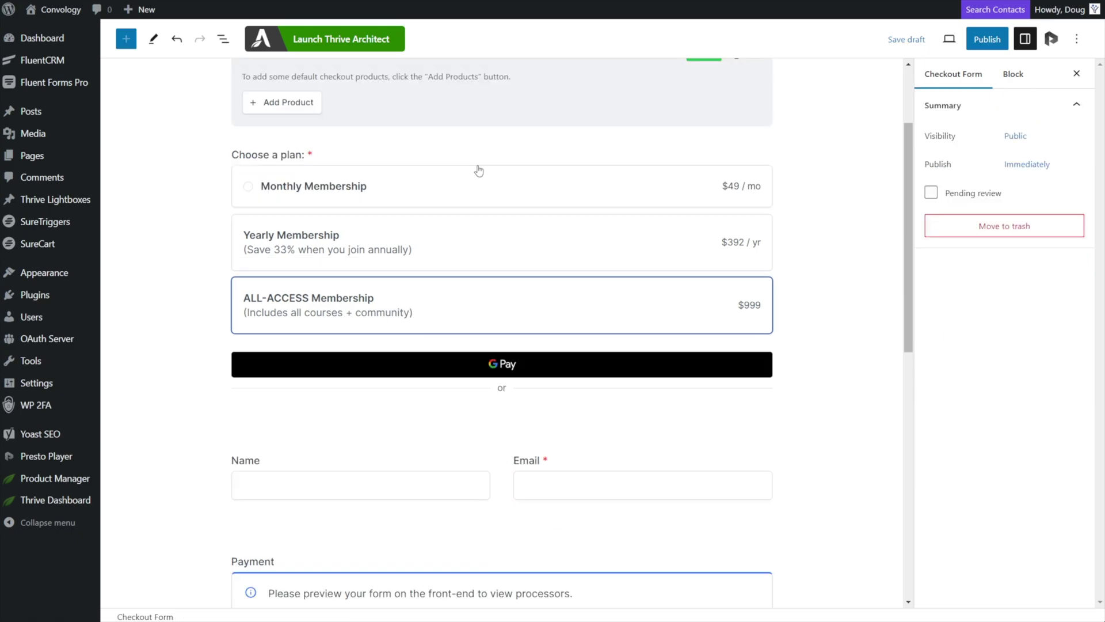